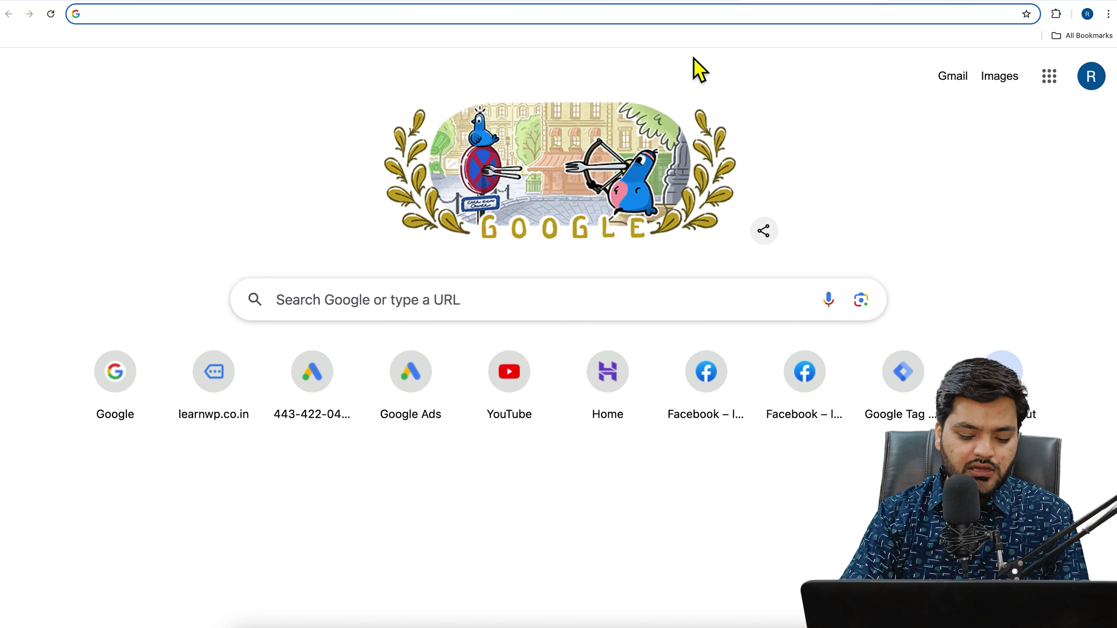
# Search Google for "news website", open The Times of India site and dismiss its sign-in prompt
pyautogui.press('Return')
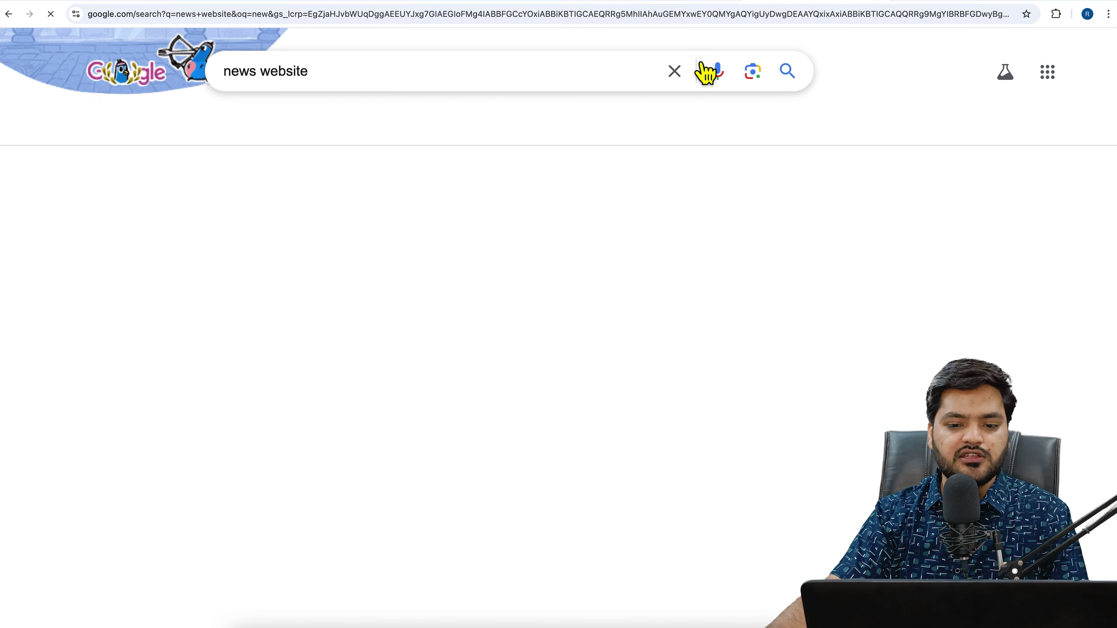
pyautogui.click(243, 368)
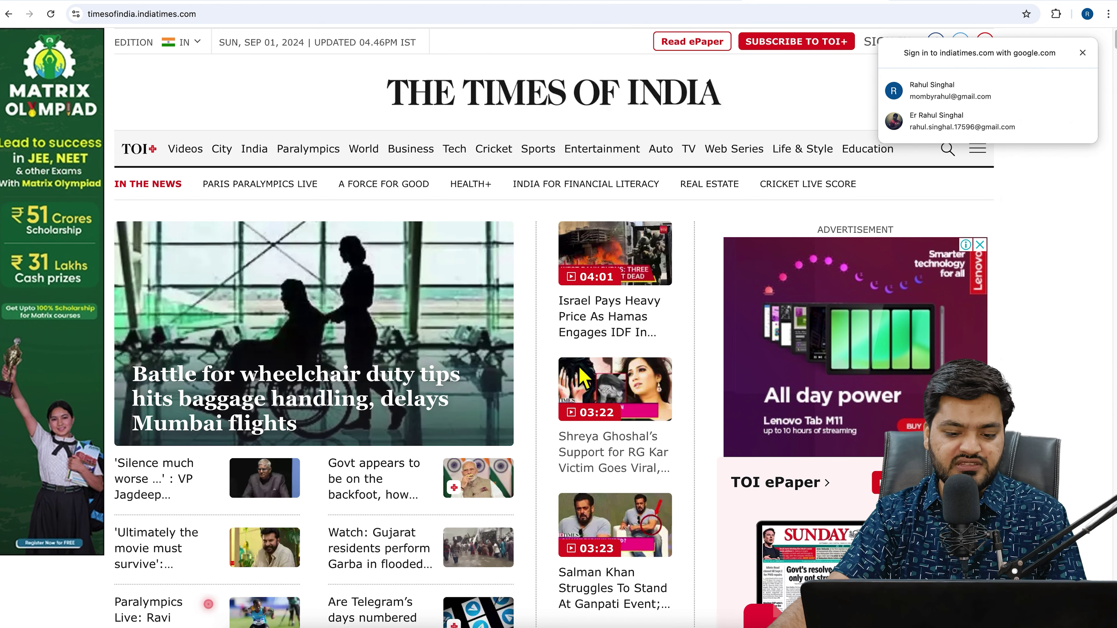
pyautogui.click(1082, 52)
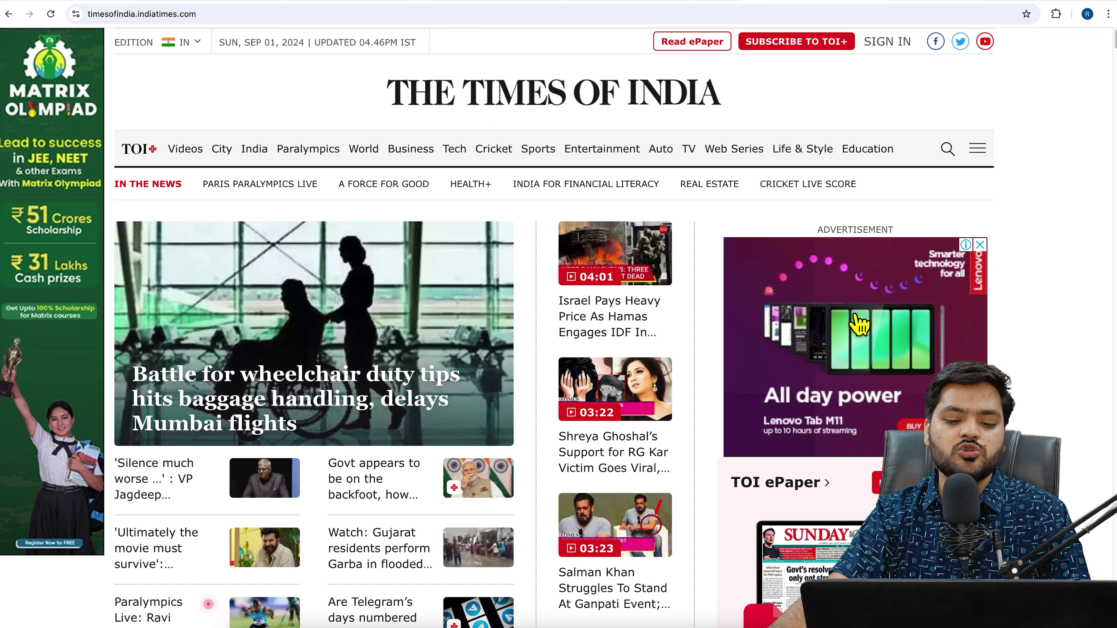
# Close the floating video and look over the display ads placed on the news homepage
pyautogui.scroll(-20, 793, 344)
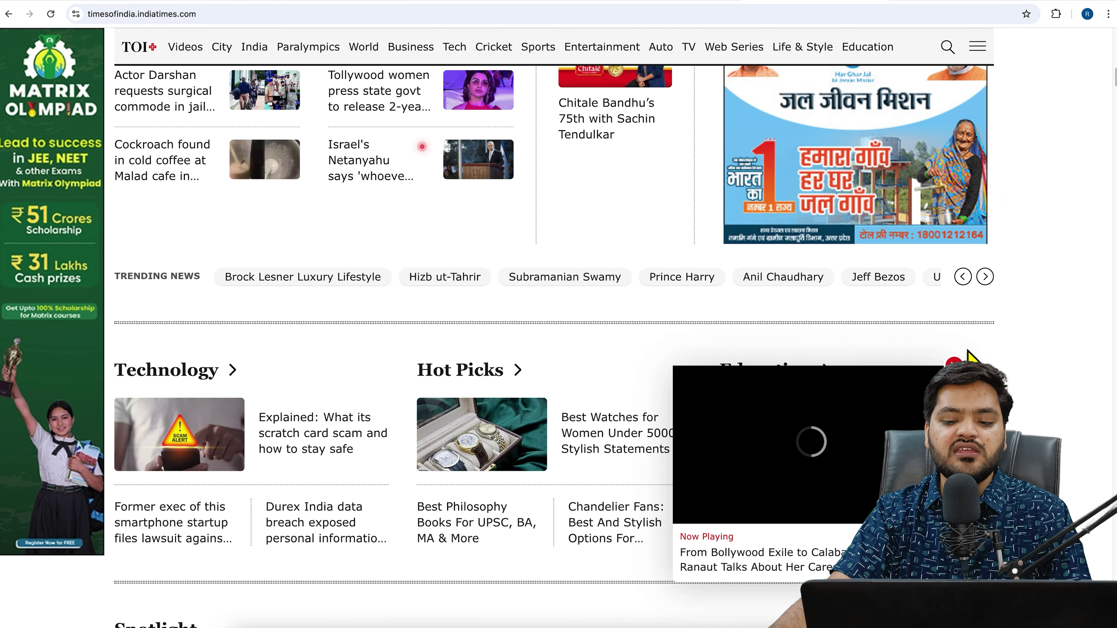
pyautogui.click(954, 362)
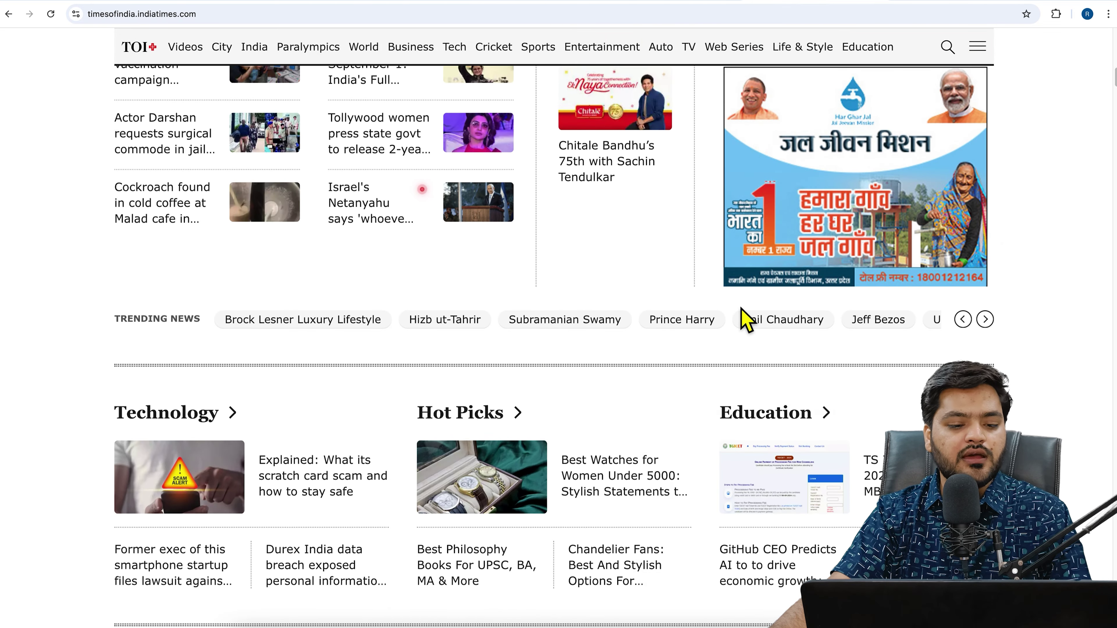
pyautogui.scroll(20, 448, 167)
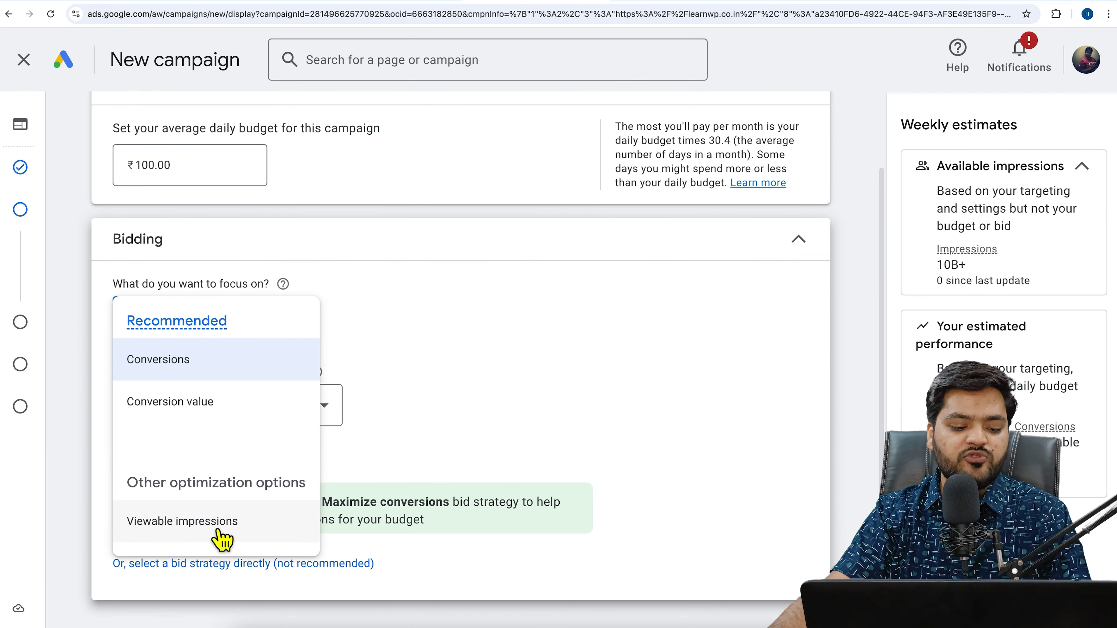
# Read the description of the Viewable impressions option among the bidding focus choices in the new Google Ads campaign
pyautogui.moveTo(228, 531)
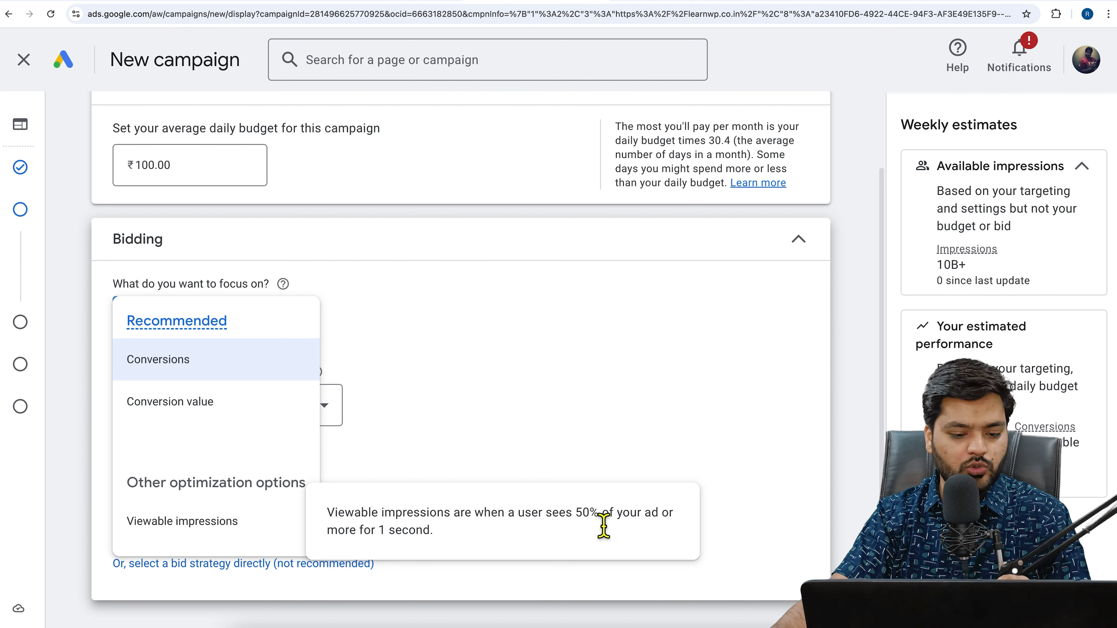
pyautogui.click(580, 379)
pyautogui.click(169, 327)
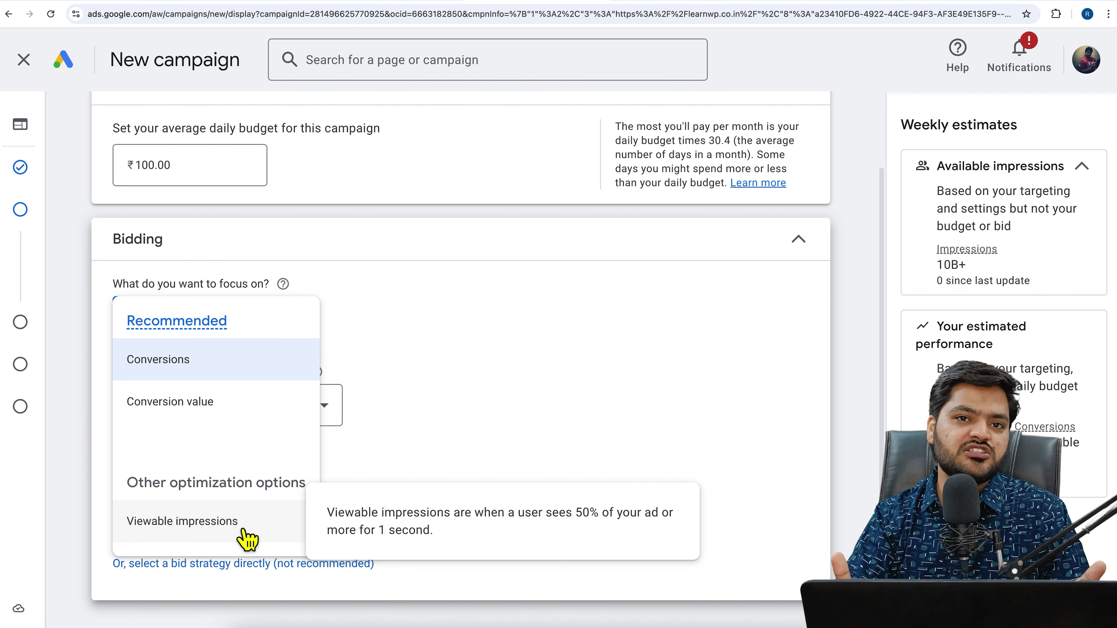
pyautogui.click(448, 396)
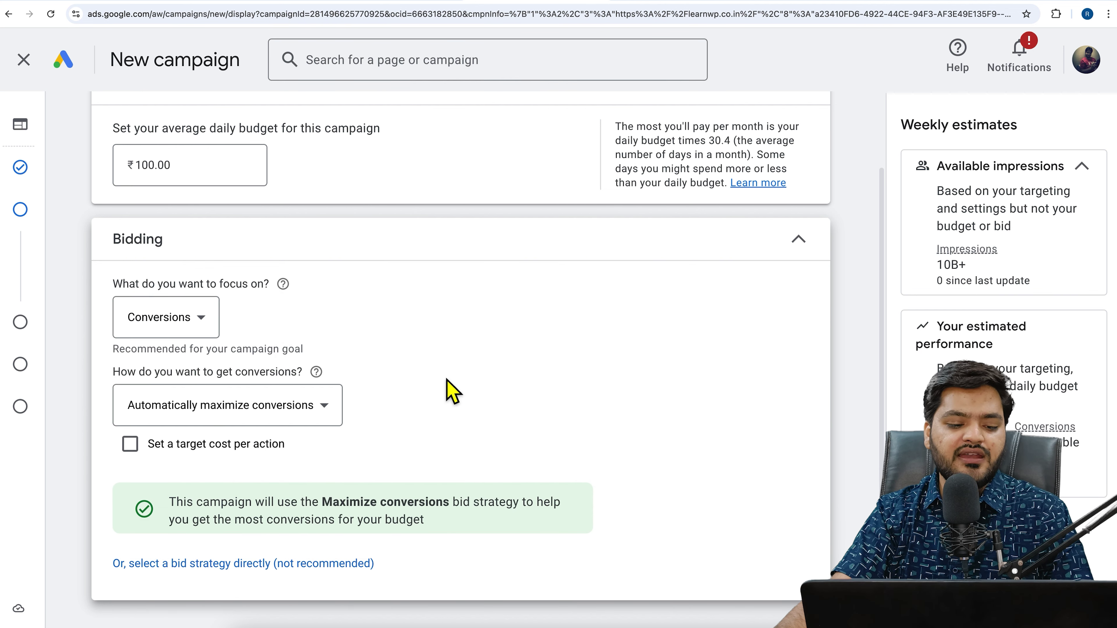
# Switch to selecting the bid strategy directly and choose Viewable CPM
pyautogui.click(249, 567)
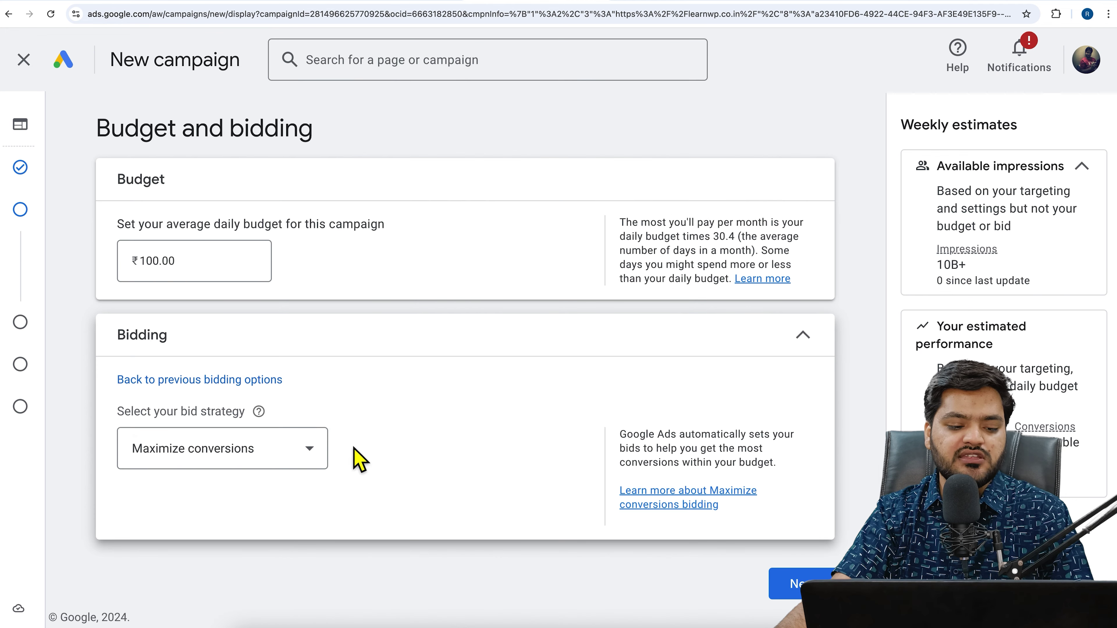
pyautogui.click(296, 451)
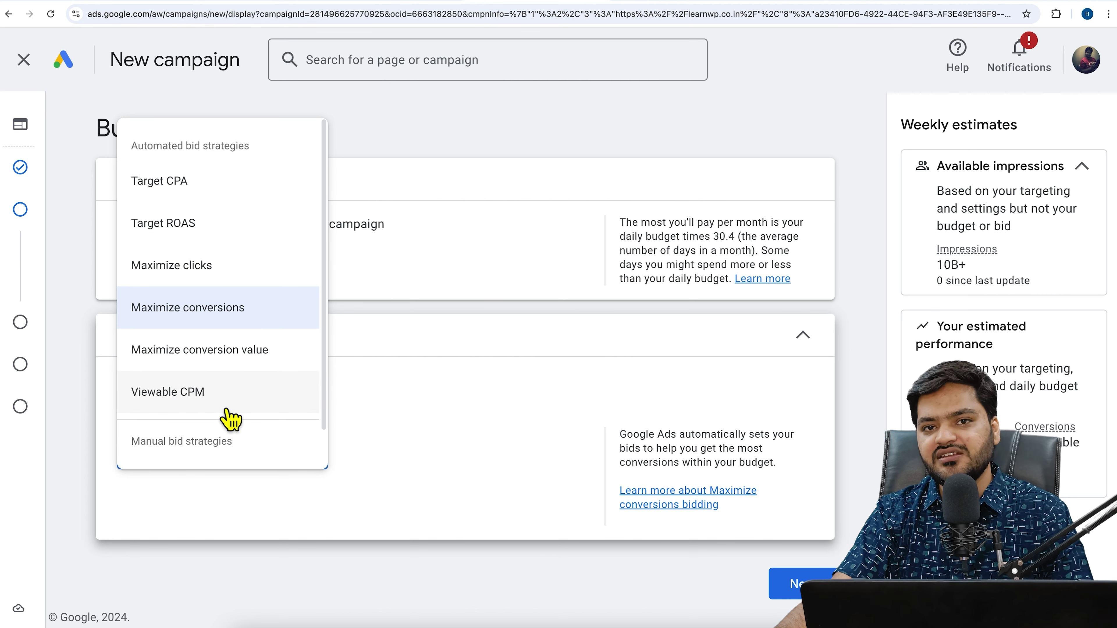
pyautogui.moveTo(224, 403)
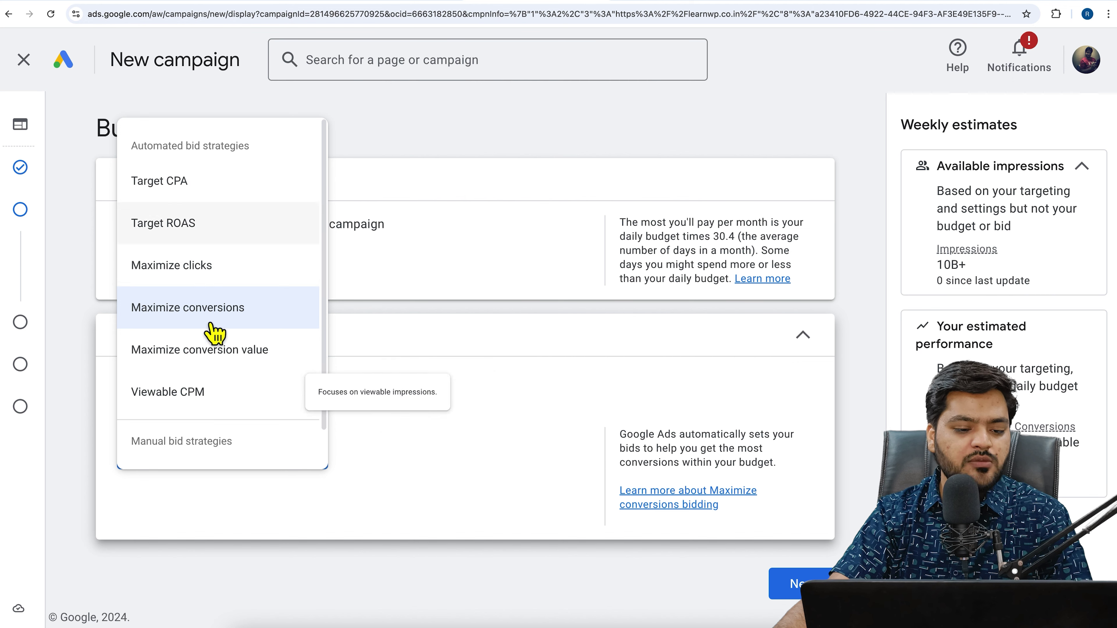
pyautogui.scroll(-1, 230, 424)
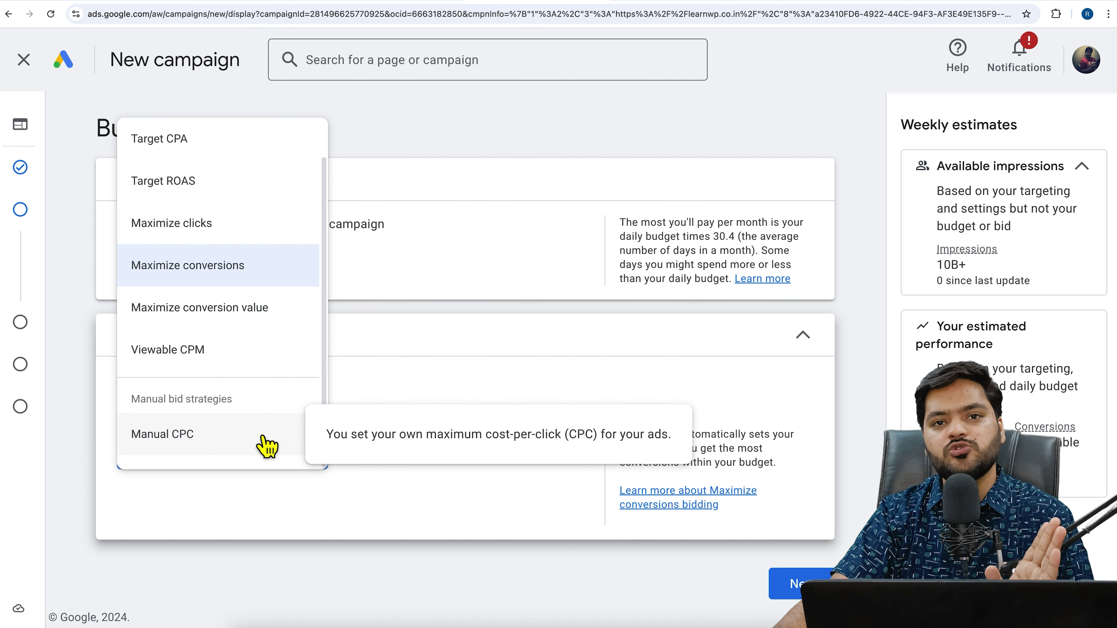
pyautogui.scroll(1, 263, 444)
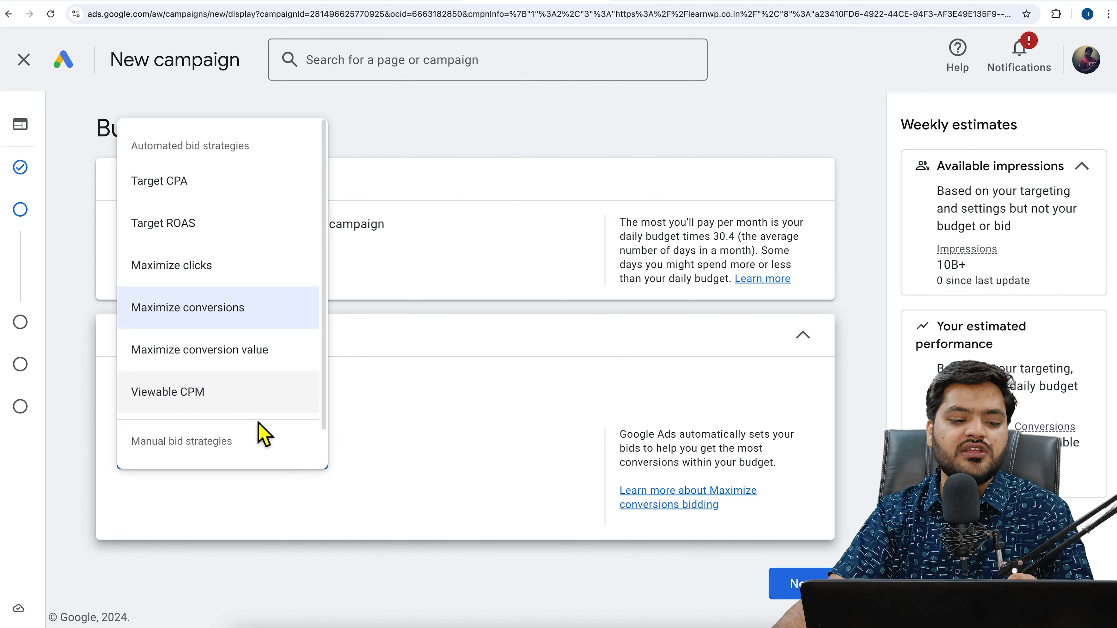
pyautogui.click(207, 413)
# Set the ad group's viewable CPM bid to ₹20.00 and continue to Targeting
pyautogui.scroll(-1, 481, 462)
pyautogui.click(192, 482)
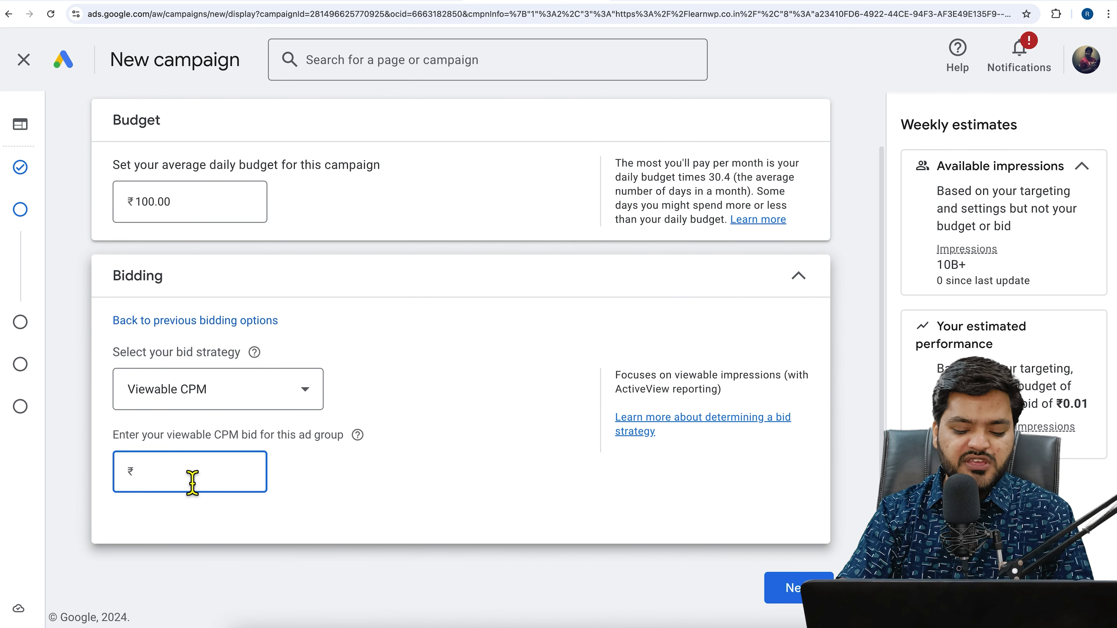
pyautogui.click(344, 482)
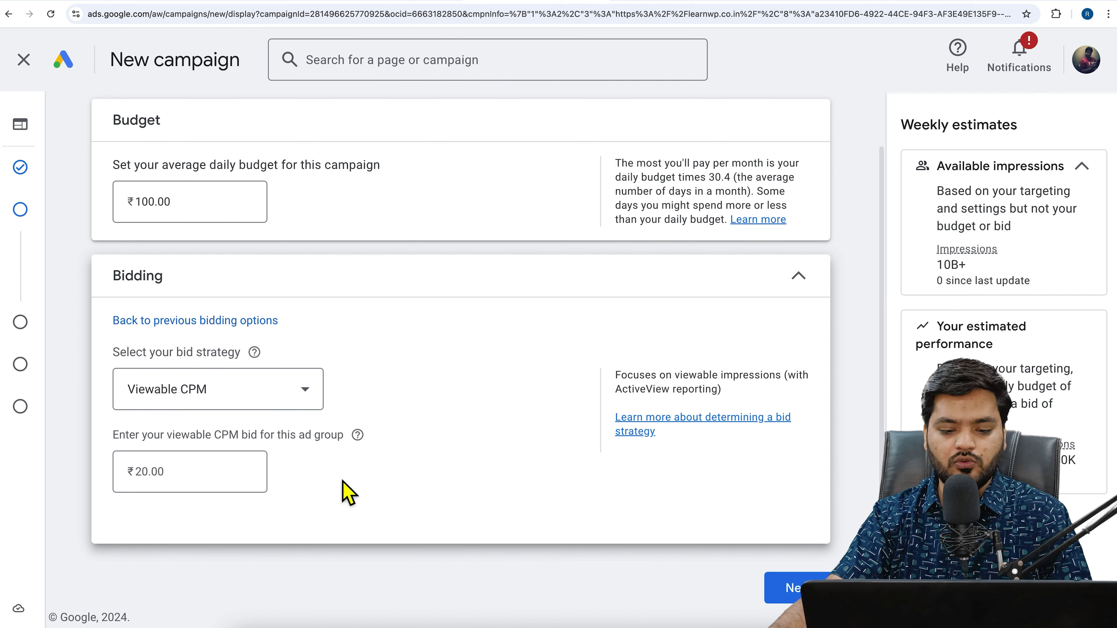
pyautogui.click(791, 588)
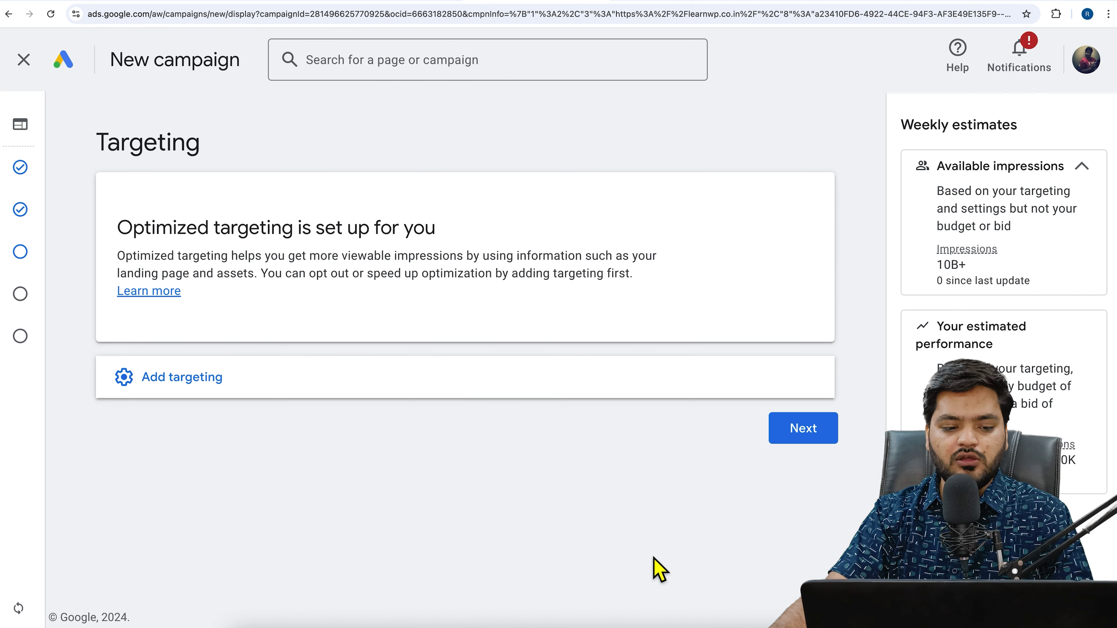
# Add keyword targeting to the campaign with the keyword "WordPress"
pyautogui.moveTo(118, 228); pyautogui.dragTo(444, 228)
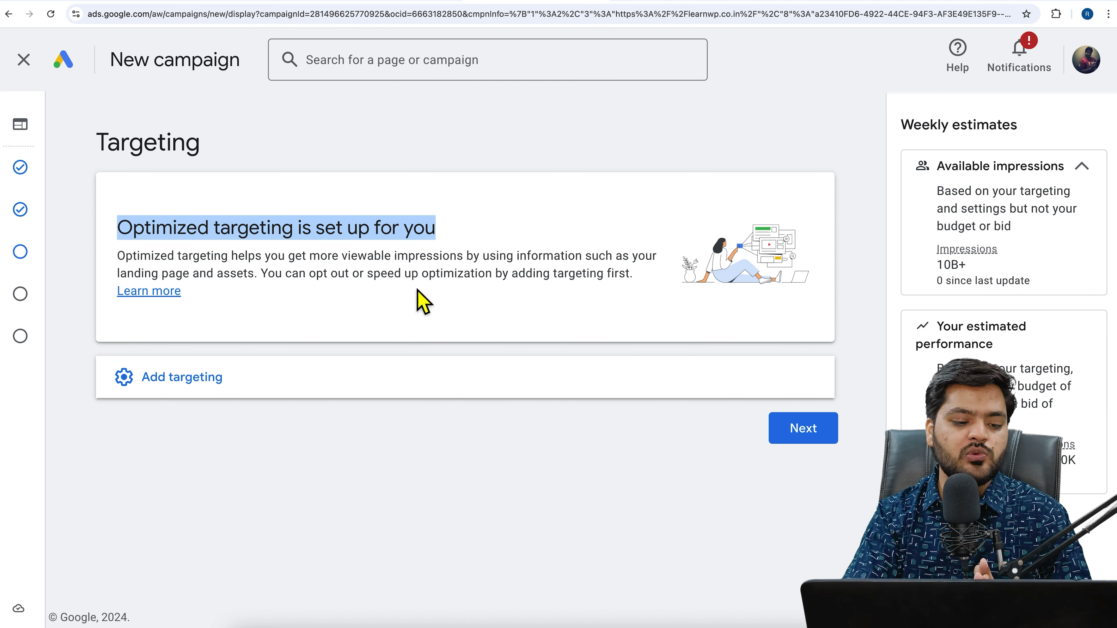
pyautogui.click(190, 391)
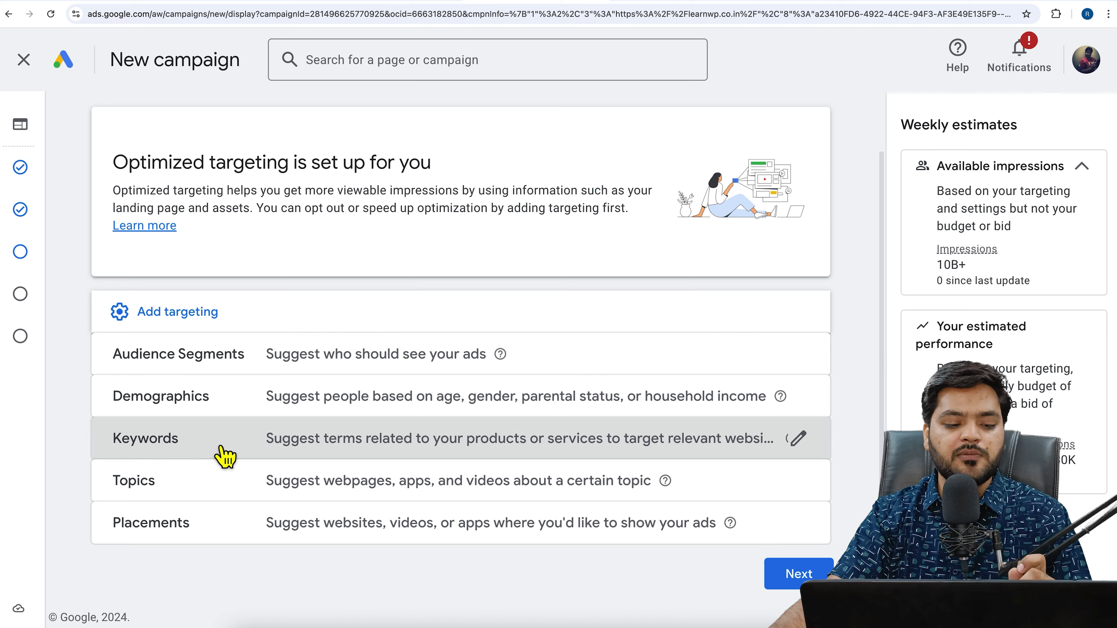
pyautogui.click(225, 457)
pyautogui.scroll(-2, 87, 388)
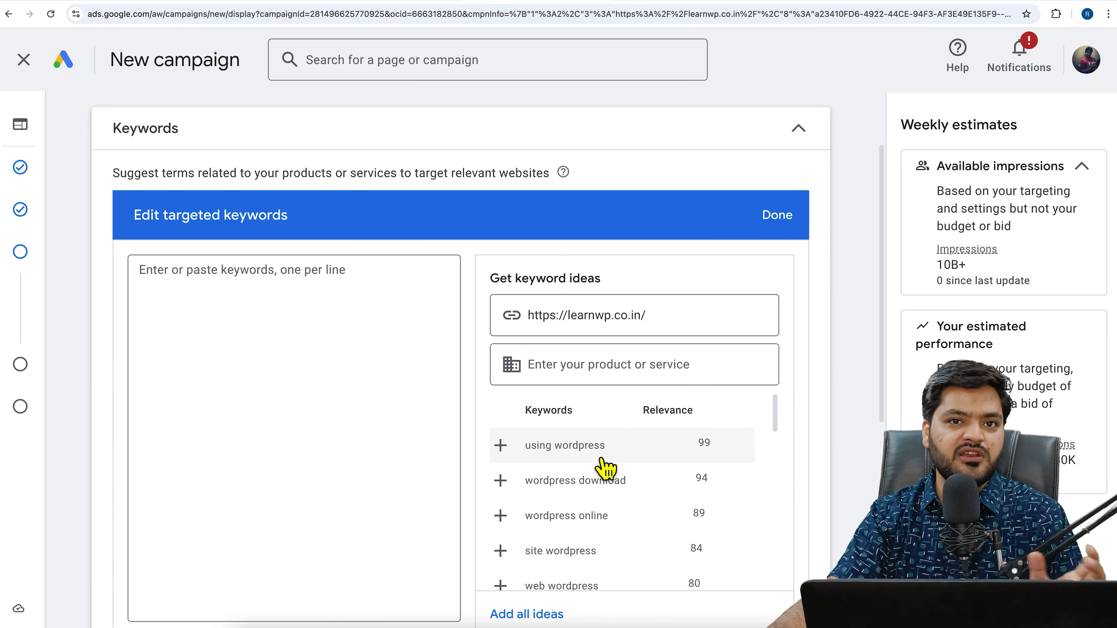
pyautogui.click(190, 272)
pyautogui.write('Wo')
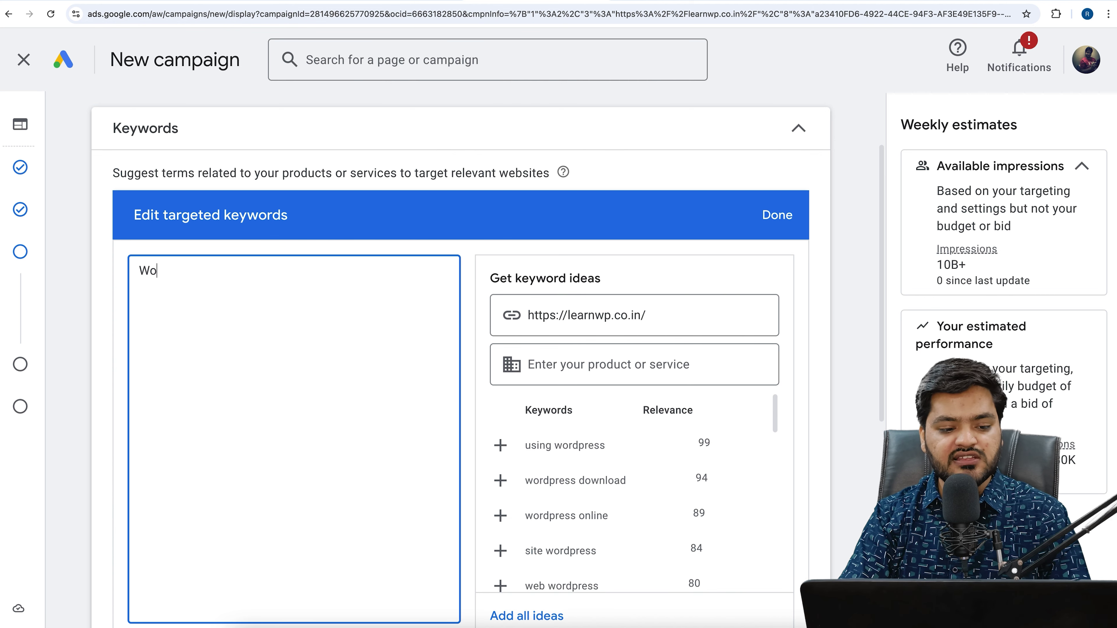
pyautogui.write('rdPress')
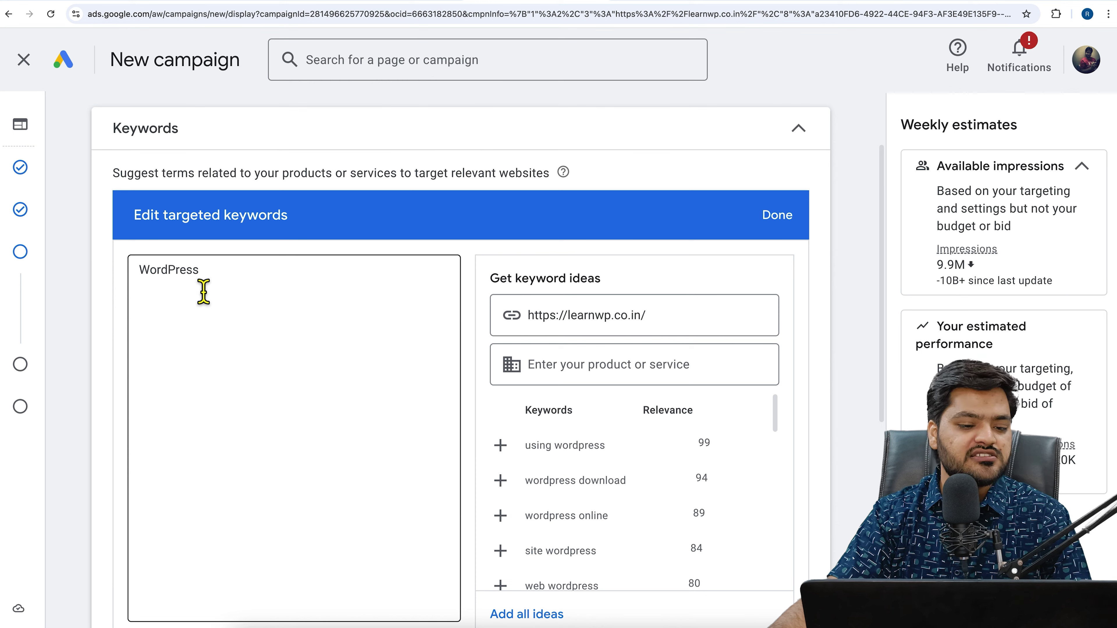
# Add Topics as another targeting type and look over the main topic categories
pyautogui.scroll(-5, 461, 250)
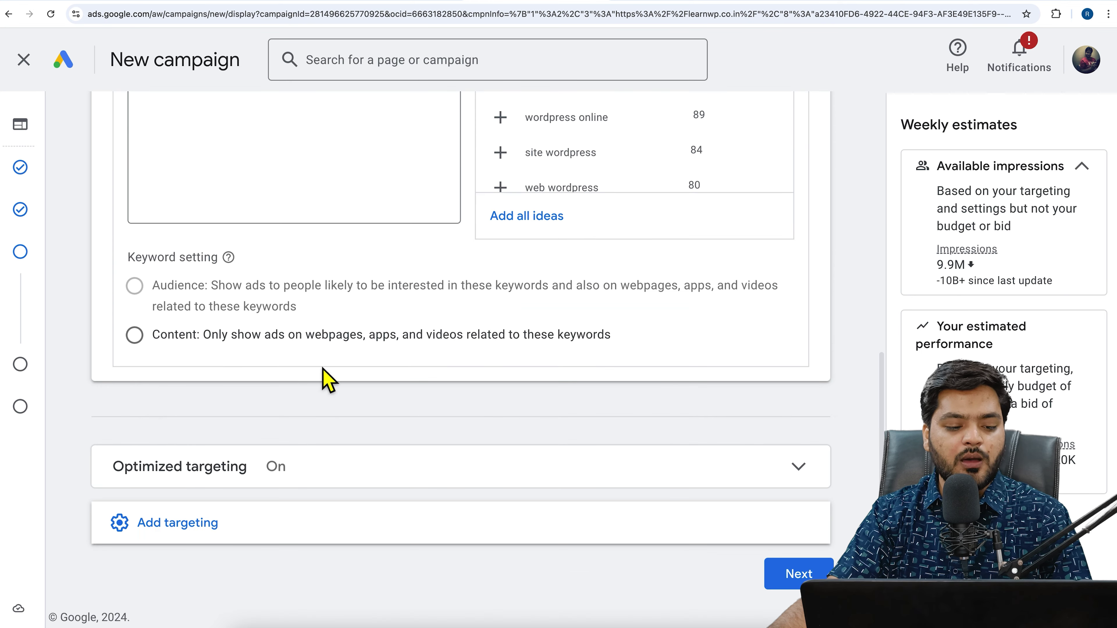
pyautogui.click(308, 517)
pyautogui.scroll(-1, 319, 520)
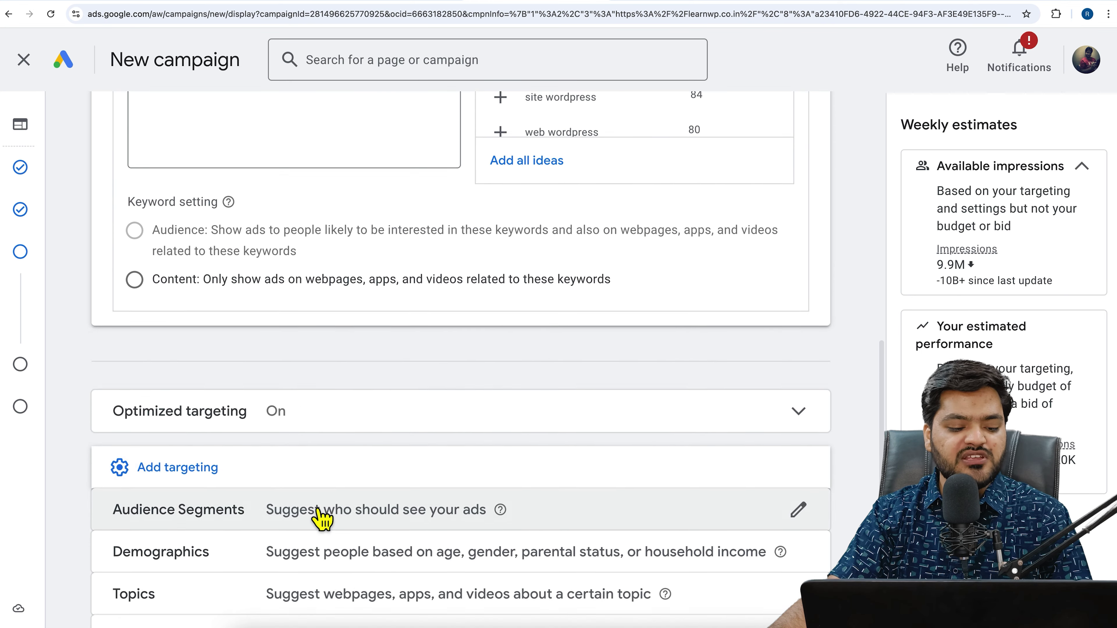
pyautogui.scroll(-2, 317, 515)
pyautogui.click(245, 499)
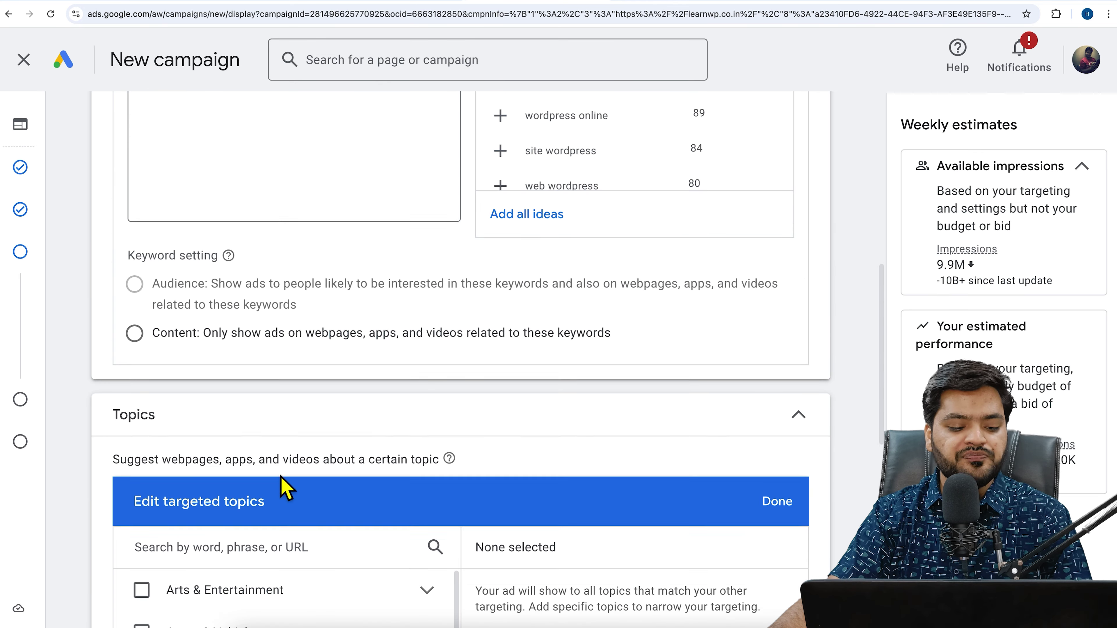
pyautogui.scroll(-5, 290, 486)
pyautogui.scroll(-6, 139, 367)
pyautogui.scroll(6, 250, 211)
pyautogui.scroll(6, 70, 220)
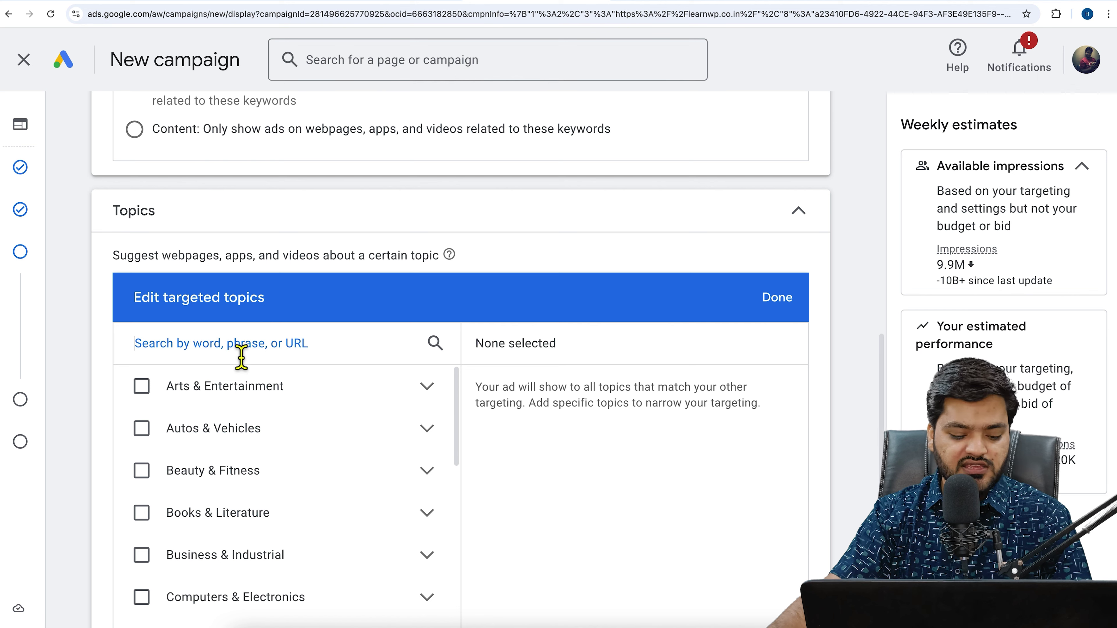
# Search the targeting topics for "Website" and look through the matching categories
pyautogui.write('Website')
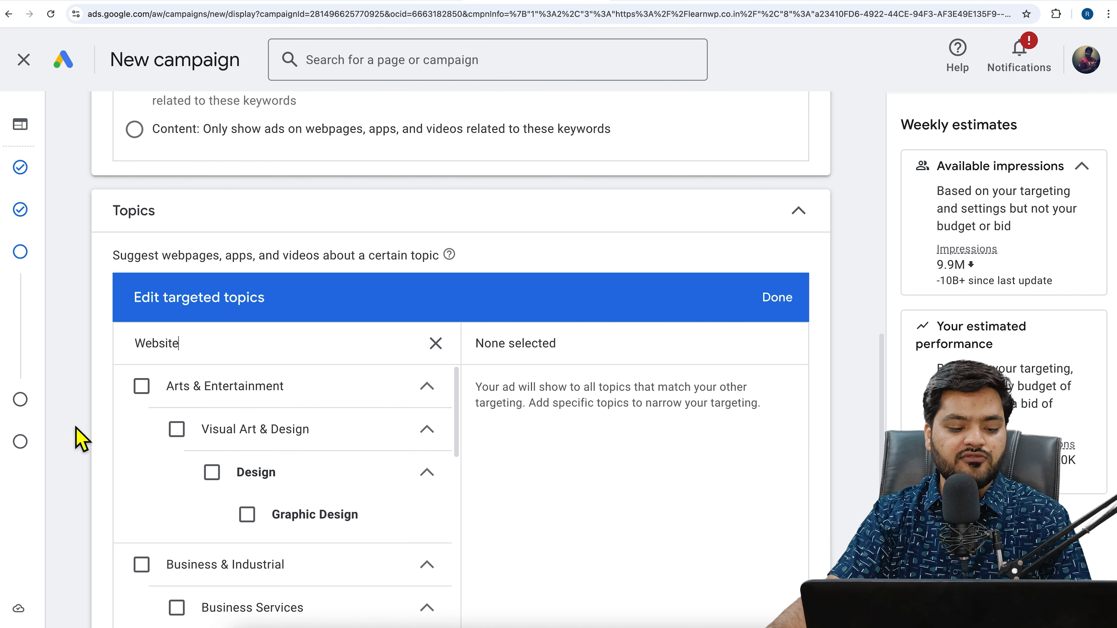
pyautogui.scroll(-5, 81, 440)
pyautogui.scroll(-7, 354, 441)
pyautogui.scroll(-8, 333, 423)
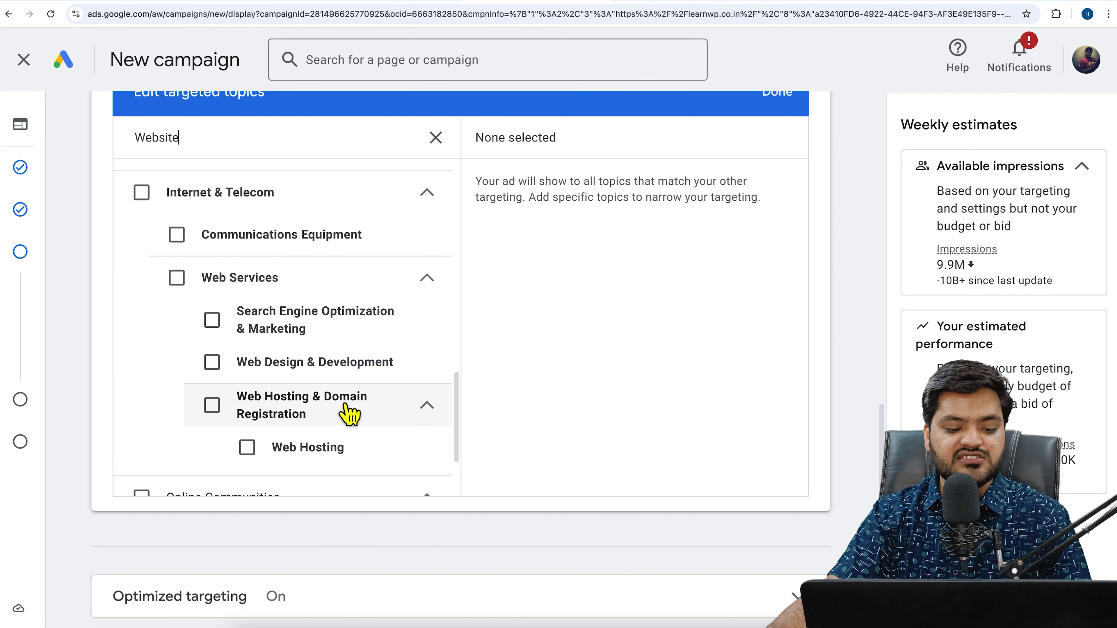
pyautogui.scroll(-3, 345, 445)
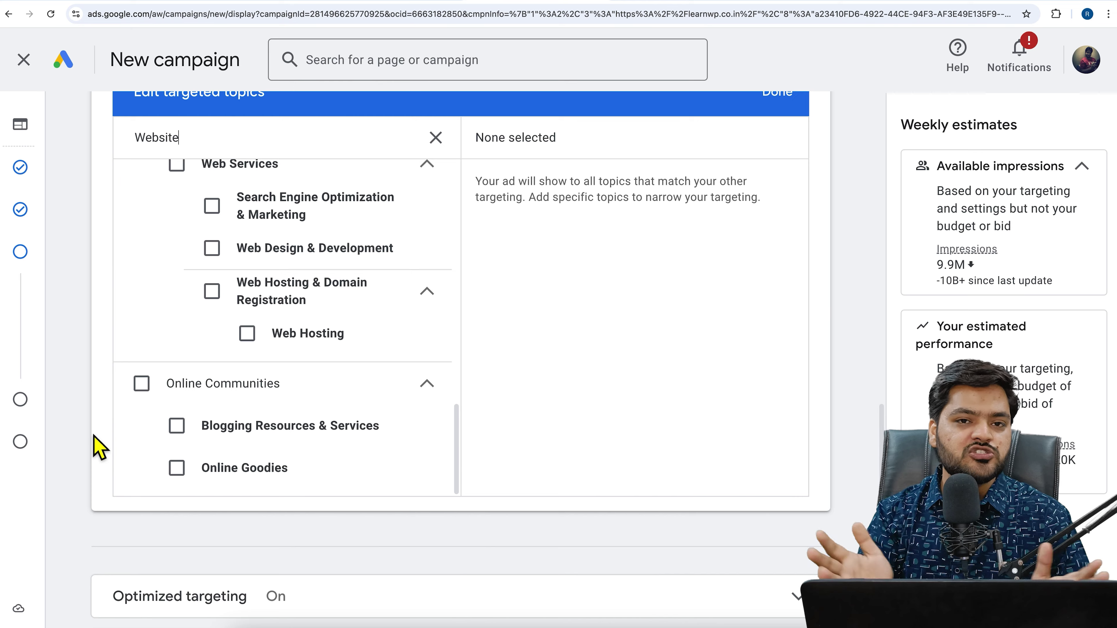
pyautogui.scroll(-5, 99, 446)
pyautogui.scroll(20, 60, 439)
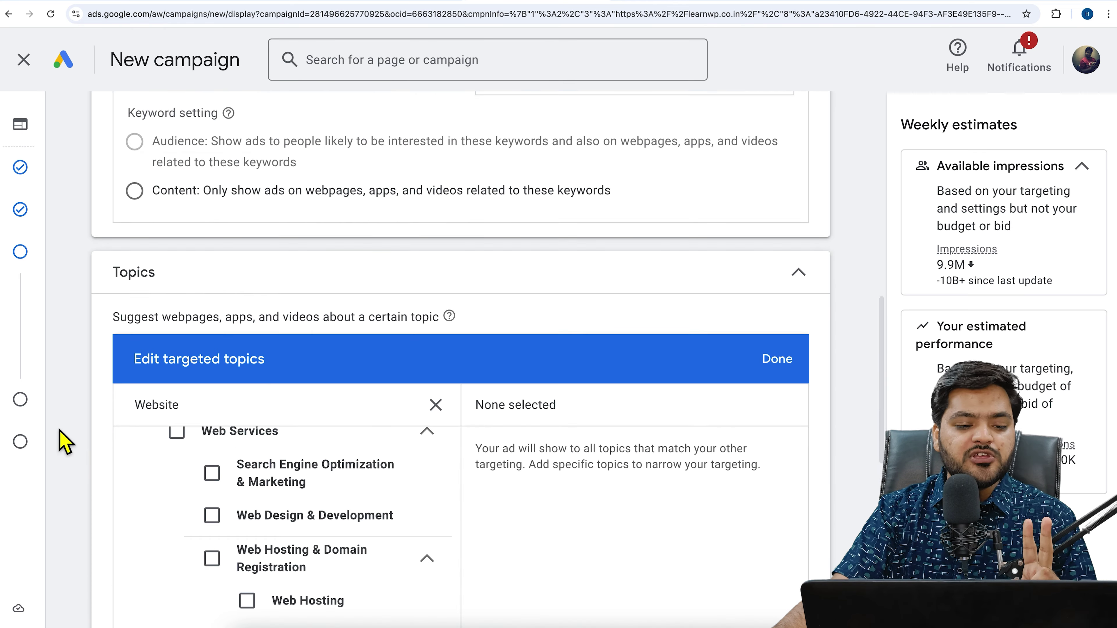
# Collapse the Keywords and Topics sections and add Placements as a targeting type
pyautogui.click(347, 248)
pyautogui.click(297, 300)
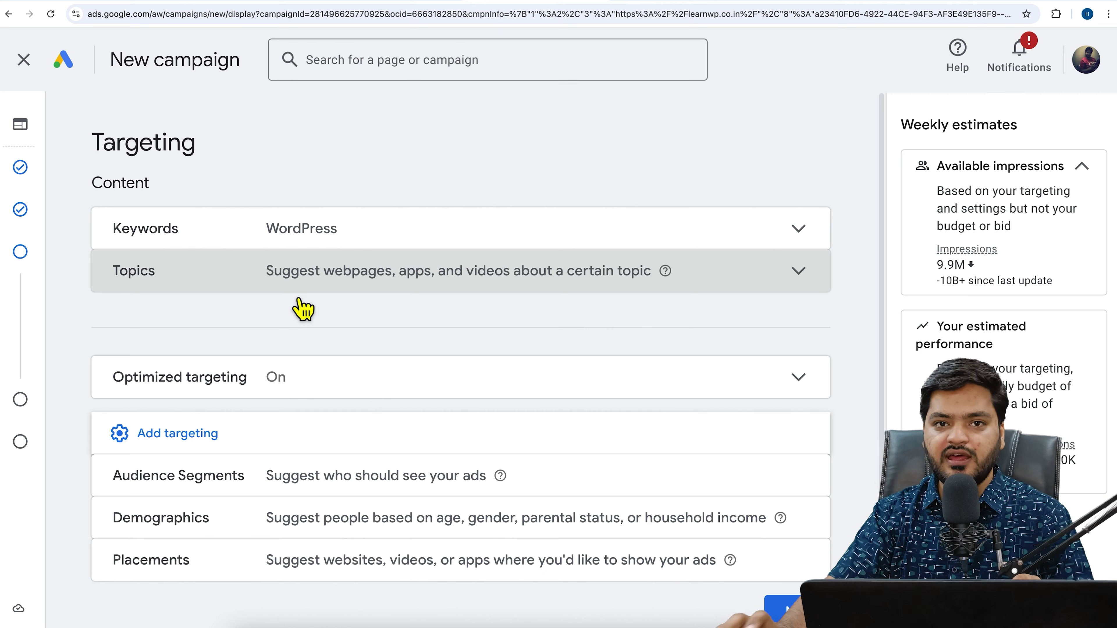
pyautogui.scroll(-1, 297, 304)
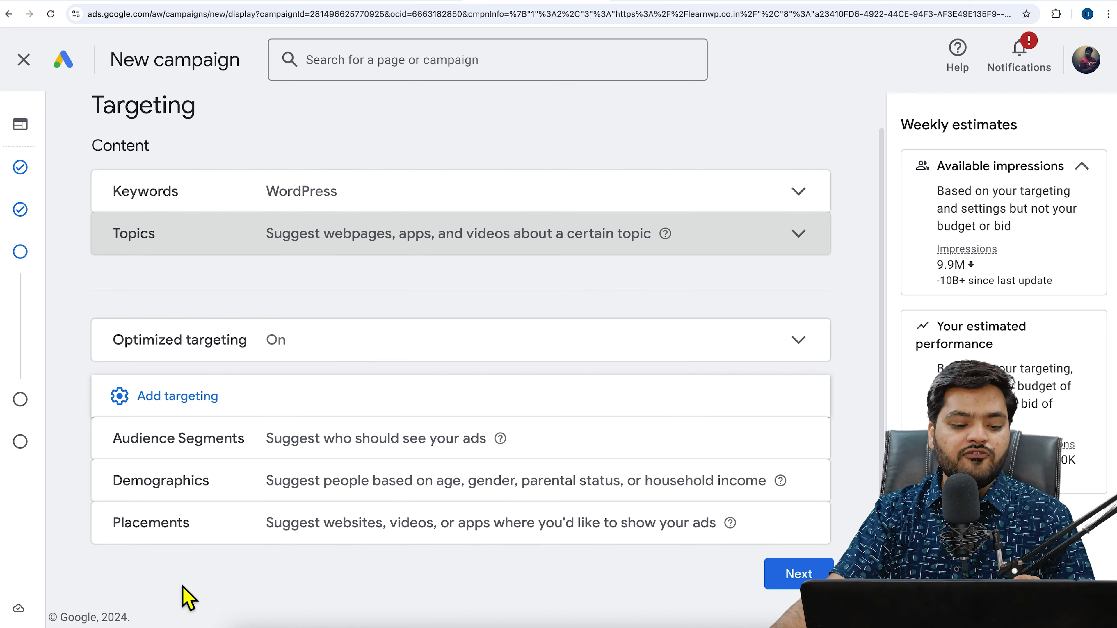
pyautogui.click(229, 544)
pyautogui.scroll(-6, 100, 458)
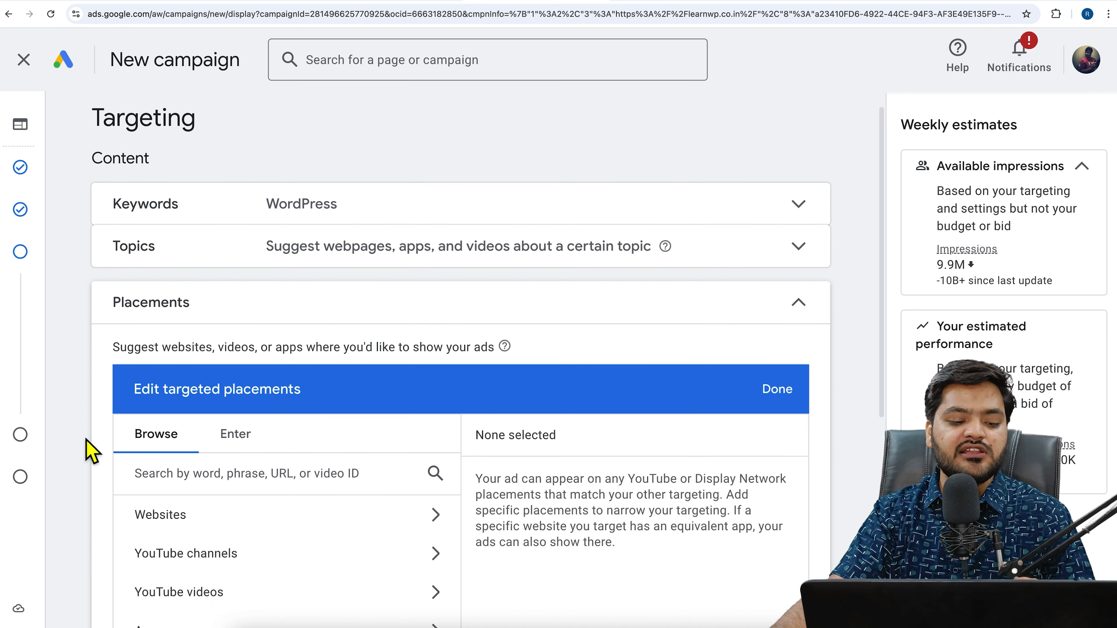
pyautogui.scroll(3, 87, 449)
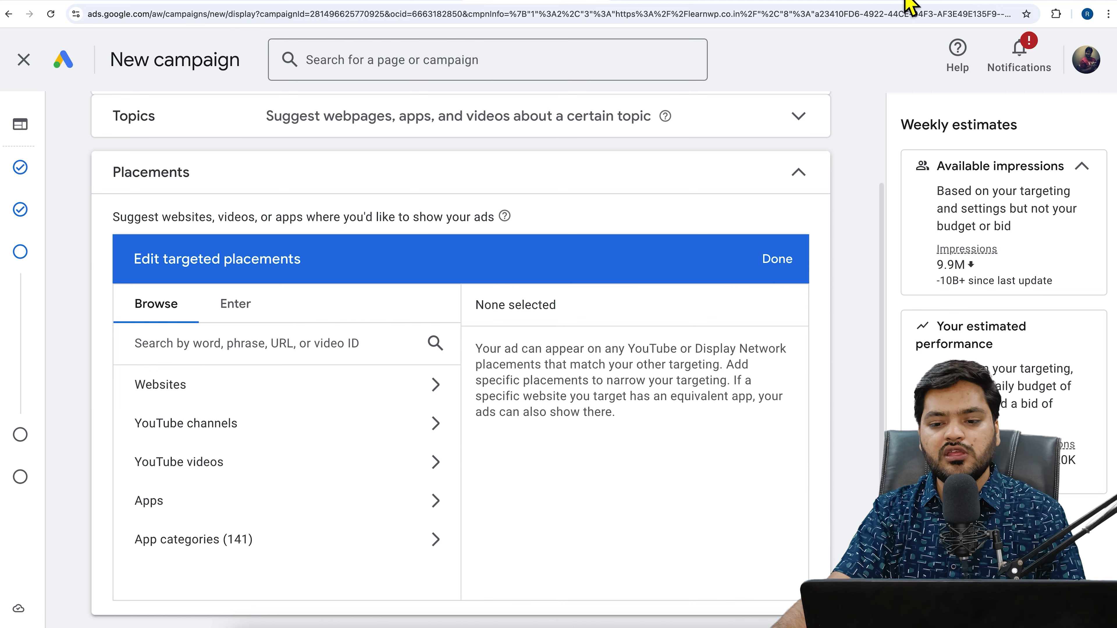
# Open google.com in a new browser tab
pyautogui.hotkey('ctrl', 't')
pyautogui.write('google.com')
pyautogui.press('Return')
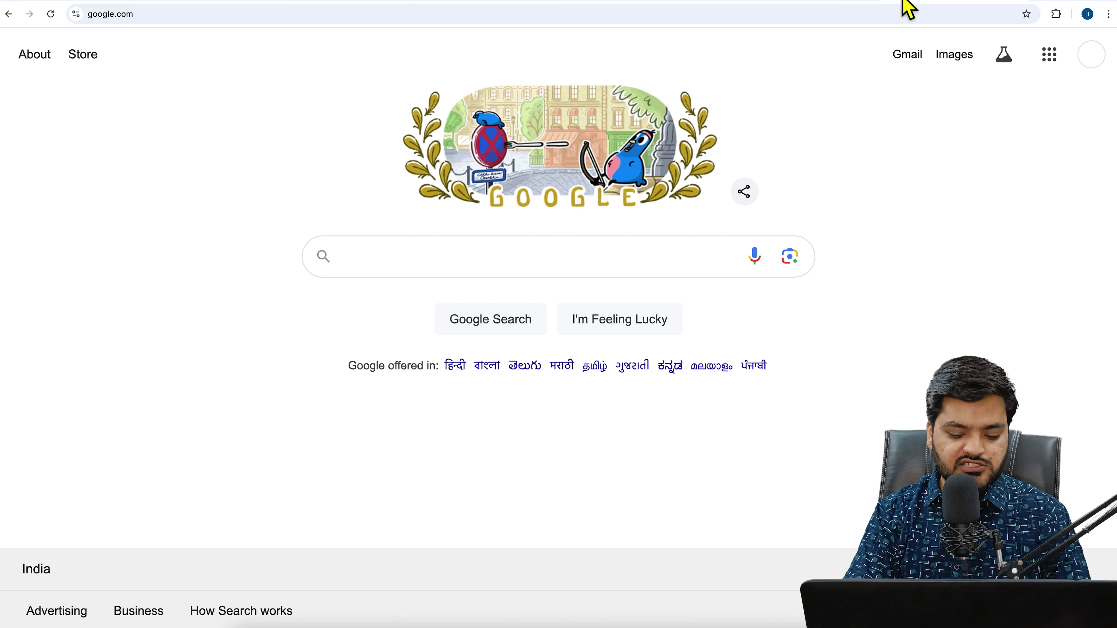
# Search Google for "seo blogs" and open the Ahrefs Blog from the results
pyautogui.write('seo blogs')
pyautogui.press('Return')
pyautogui.scroll(-9, 270, 355)
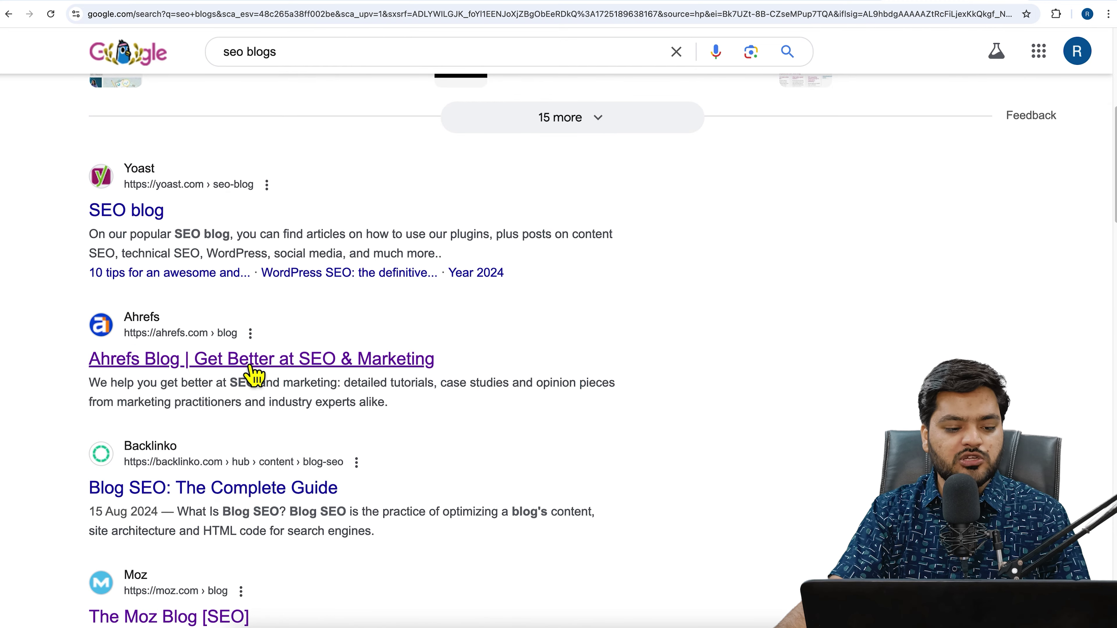
pyautogui.click(253, 372)
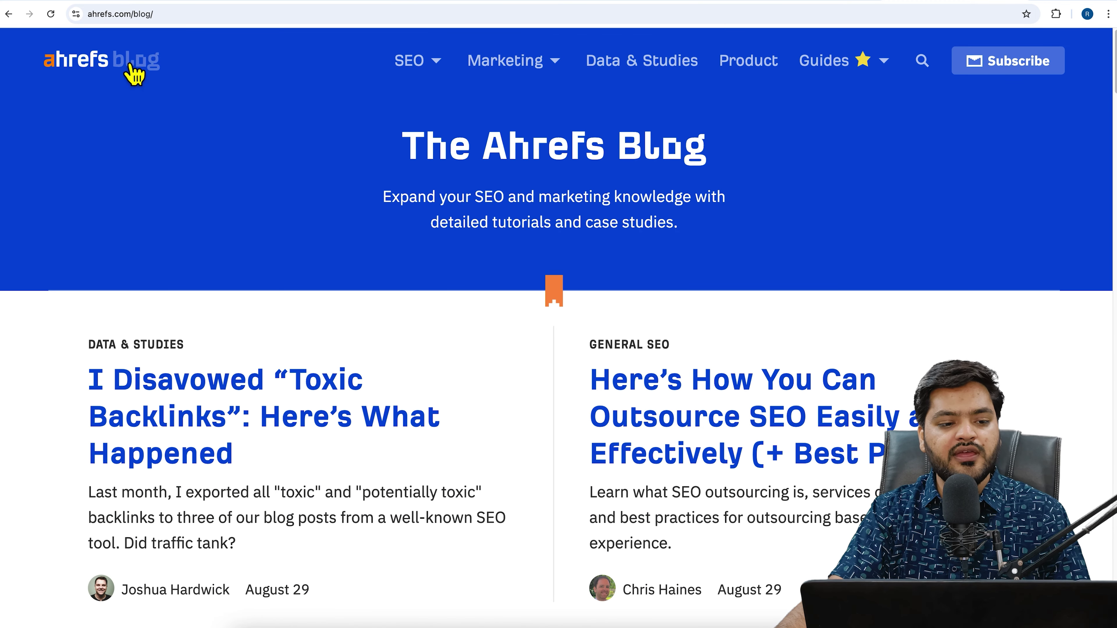
pyautogui.click(163, 23)
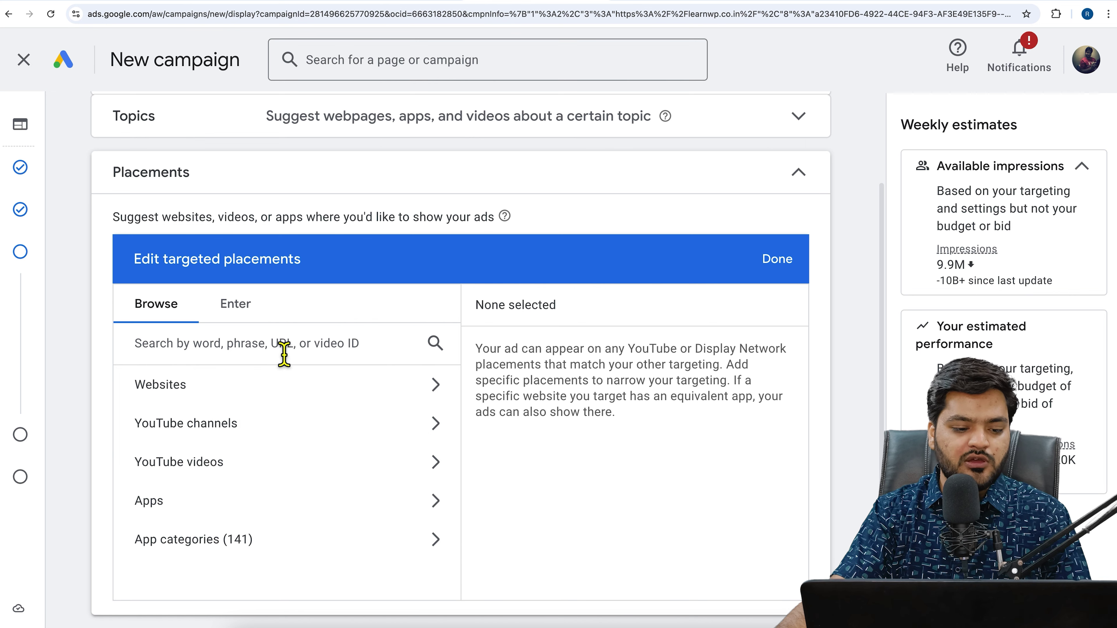
# In the Google Ads campaign, search the targeted placements for "ahref" and look through the matching websites
pyautogui.click(284, 352)
pyautogui.write('ahref')
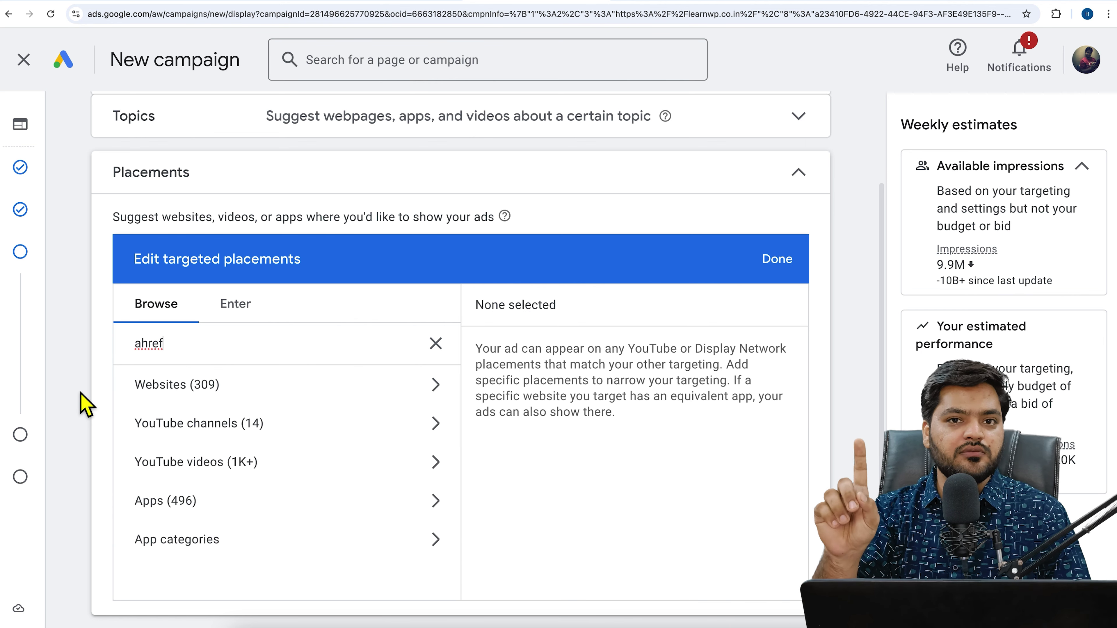
pyautogui.click(227, 398)
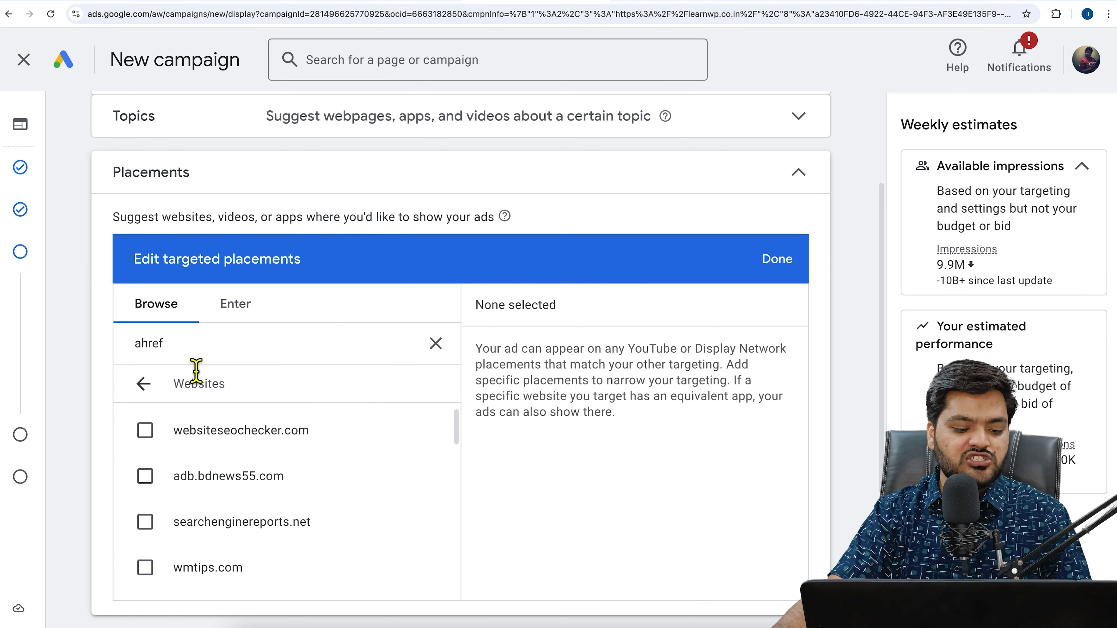
pyautogui.scroll(-5, 287, 506)
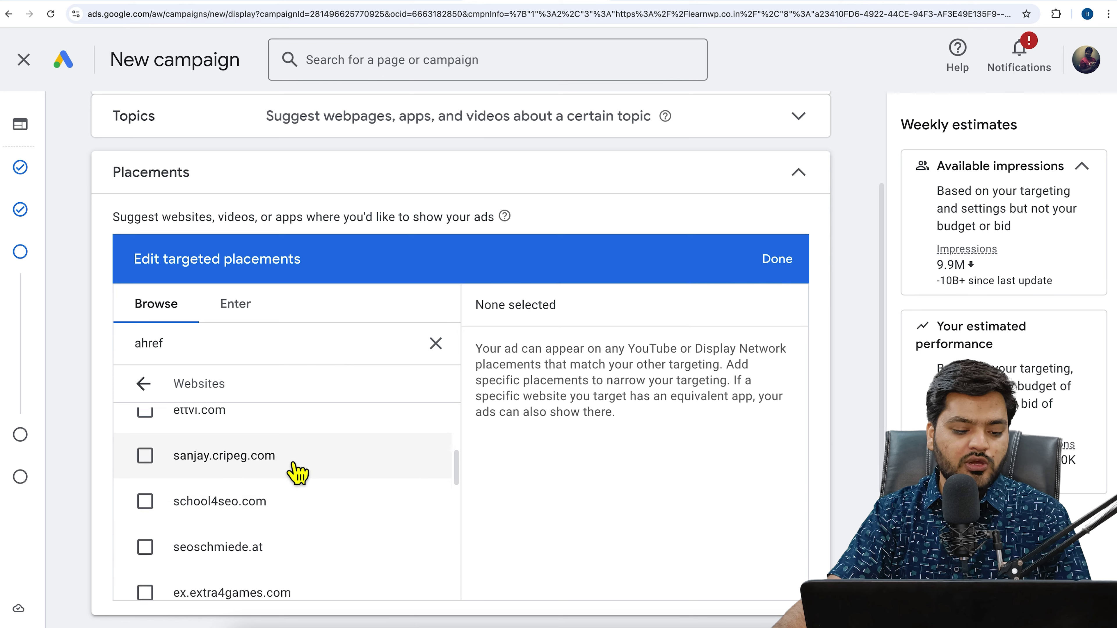
# Check the Ahrefs Blog's address, refine the placement search to "ahref.com" and look through the extended website list
pyautogui.click(963, 1)
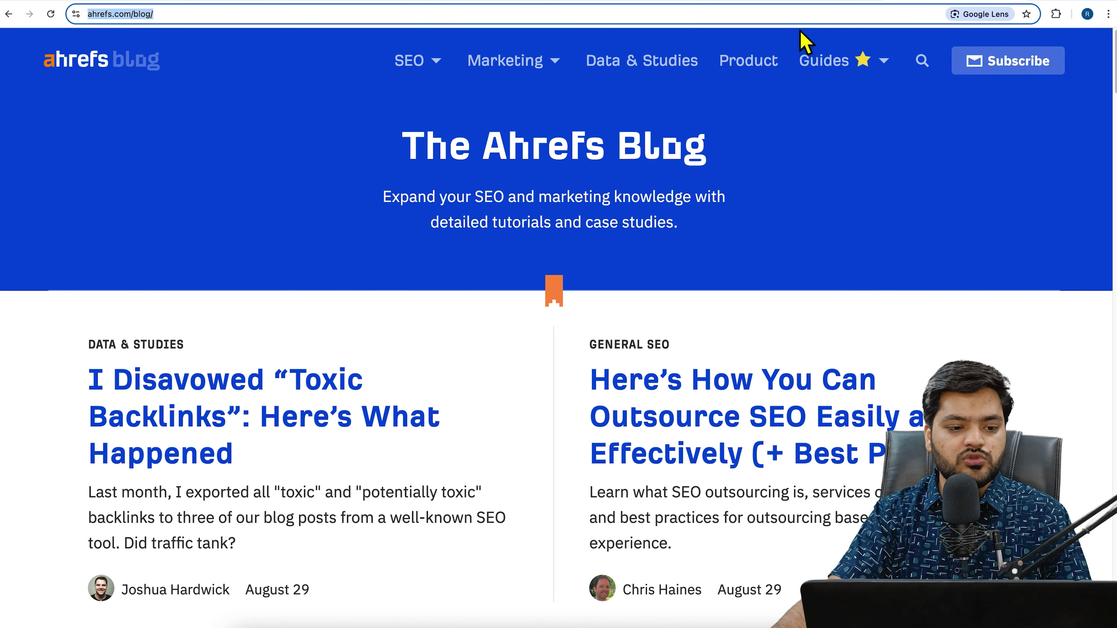
pyautogui.click(702, 4)
pyautogui.click(512, 5)
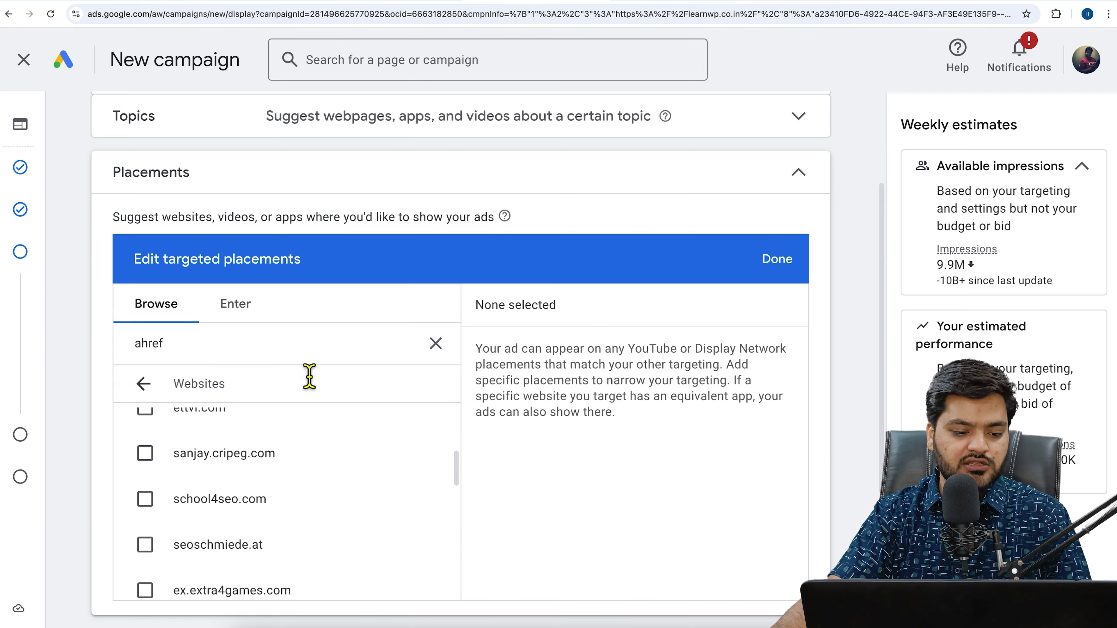
pyautogui.write('.com')
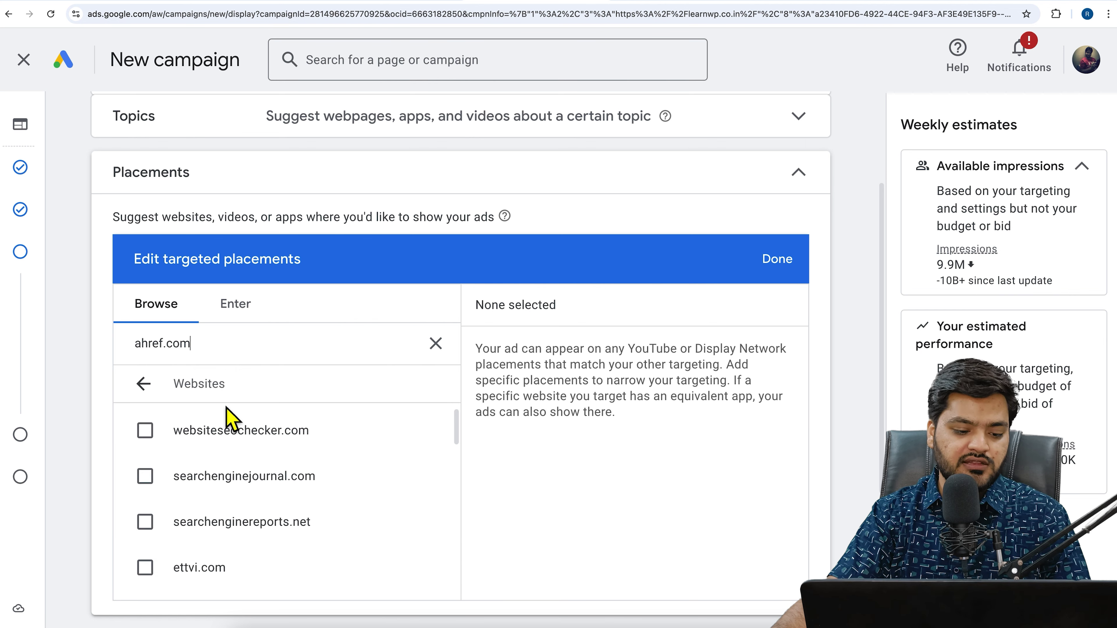
pyautogui.scroll(-3, 328, 520)
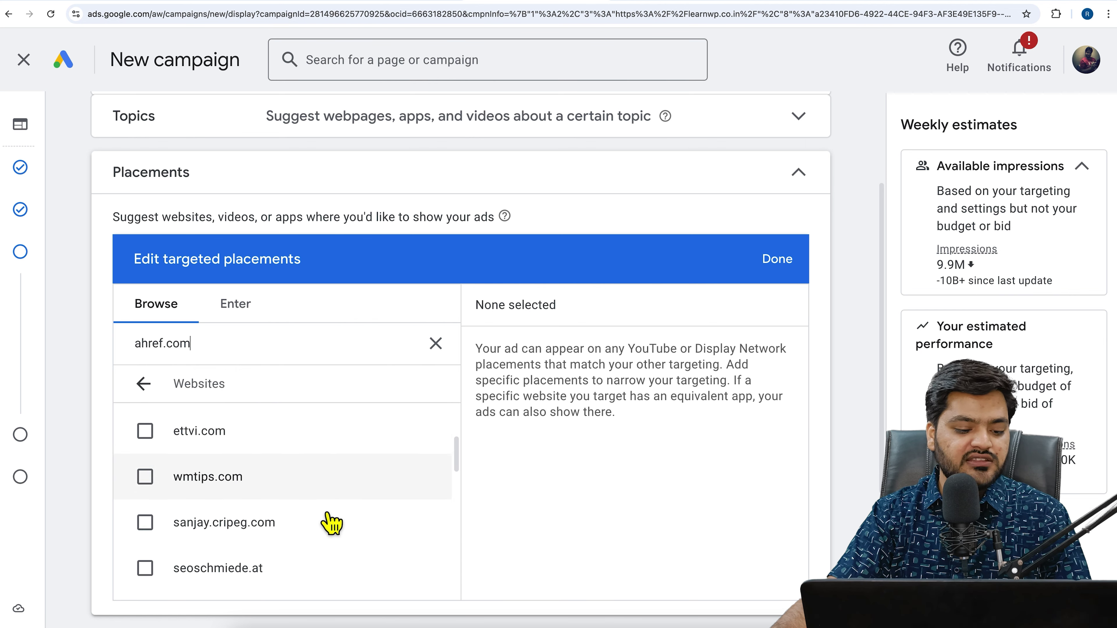
pyautogui.scroll(-10, 332, 524)
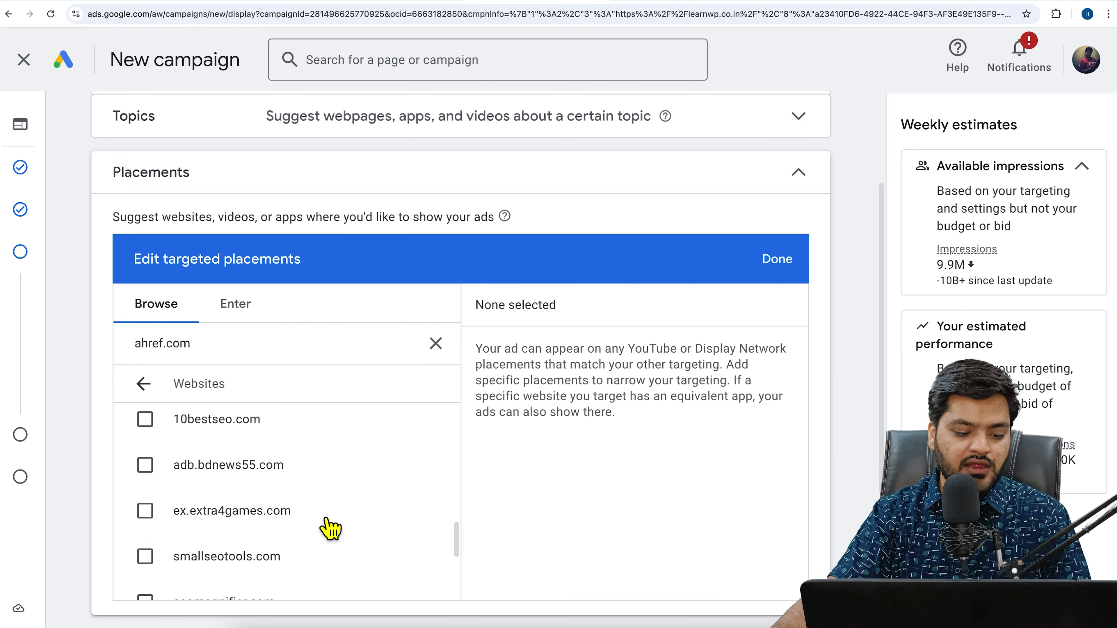
pyautogui.scroll(-5, 319, 524)
pyautogui.scroll(1, 210, 542)
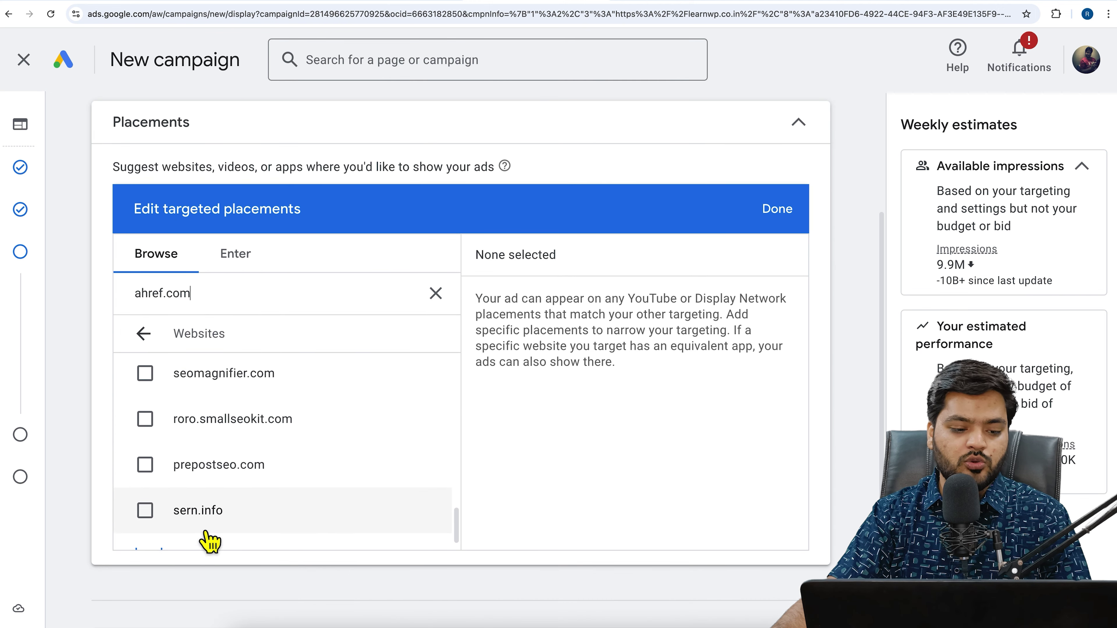
pyautogui.scroll(-1, 210, 542)
pyautogui.click(257, 532)
pyautogui.scroll(-1, 273, 524)
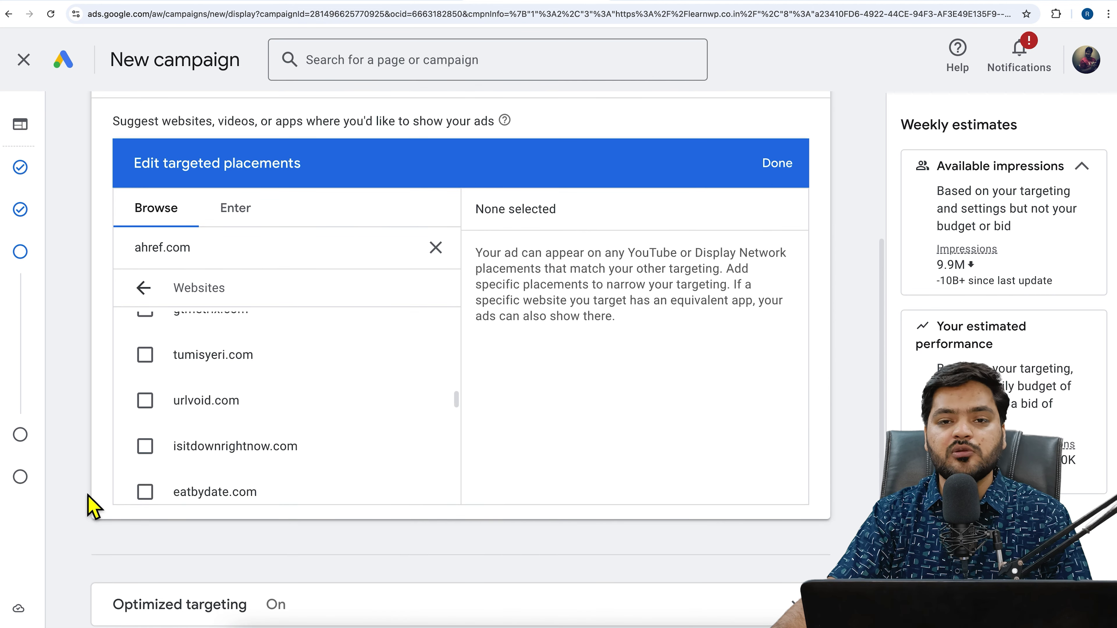
# Return to the "seo blogs" results, open Search Engine Journal and copy its web address
pyautogui.click(973, 9)
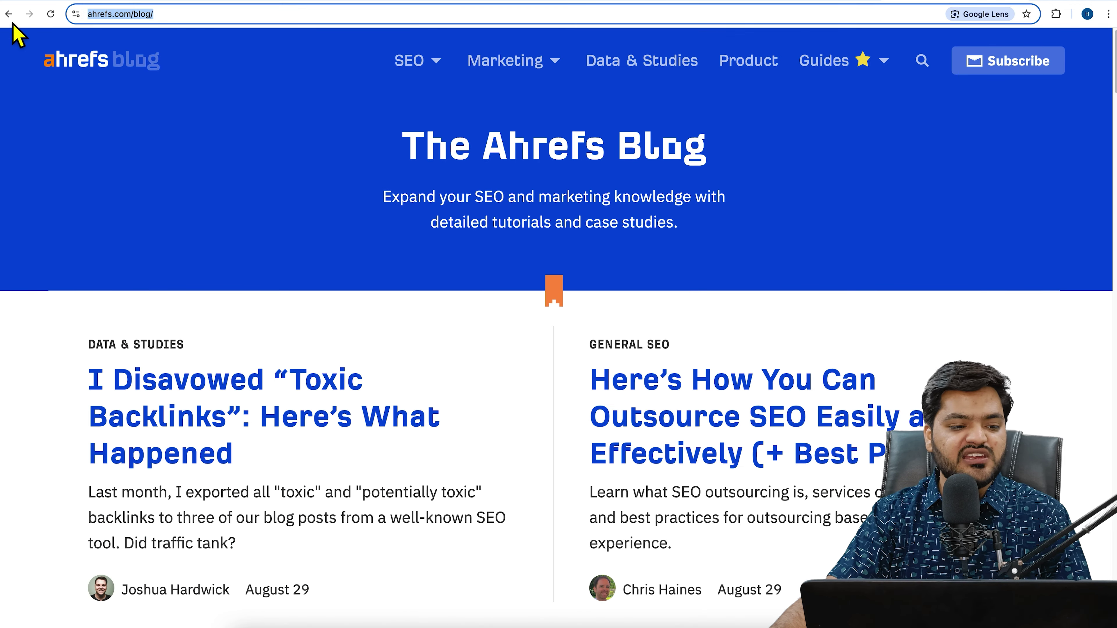
pyautogui.click(8, 13)
pyautogui.scroll(-5, 37, 332)
pyautogui.scroll(-9, 40, 332)
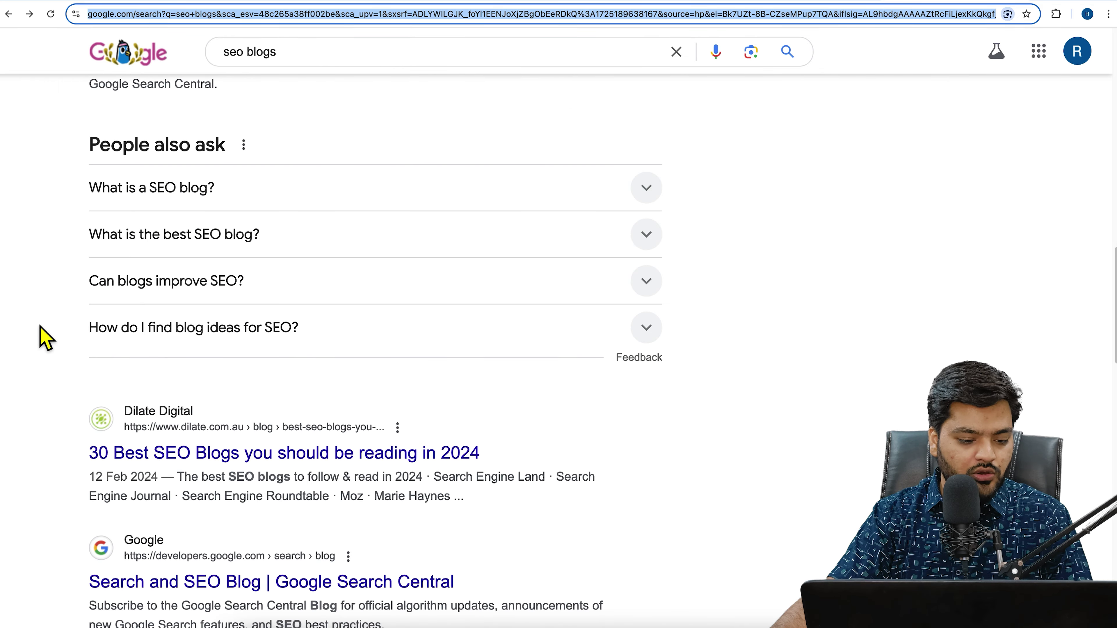
pyautogui.scroll(-6, 42, 338)
pyautogui.click(305, 416)
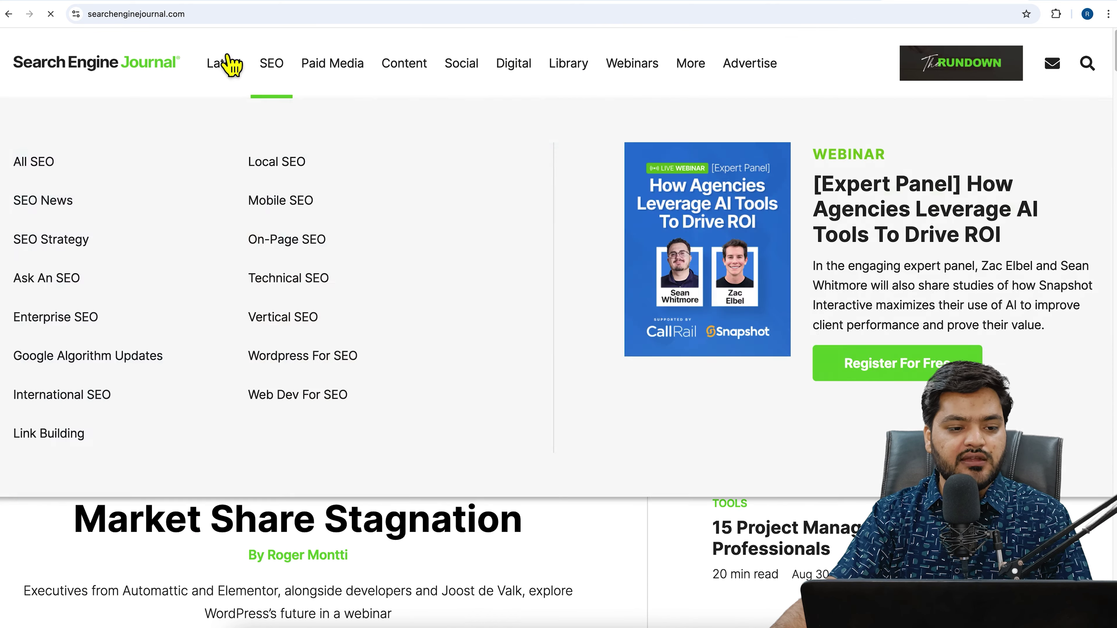
pyautogui.click(217, 16)
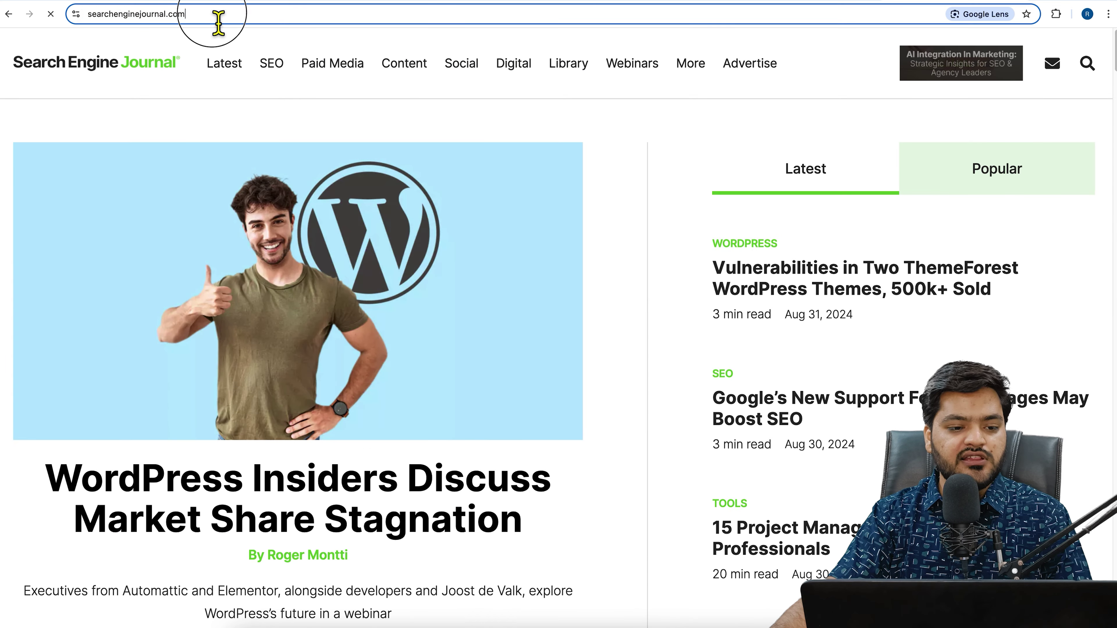
pyautogui.rightClick(218, 16)
pyautogui.click(269, 112)
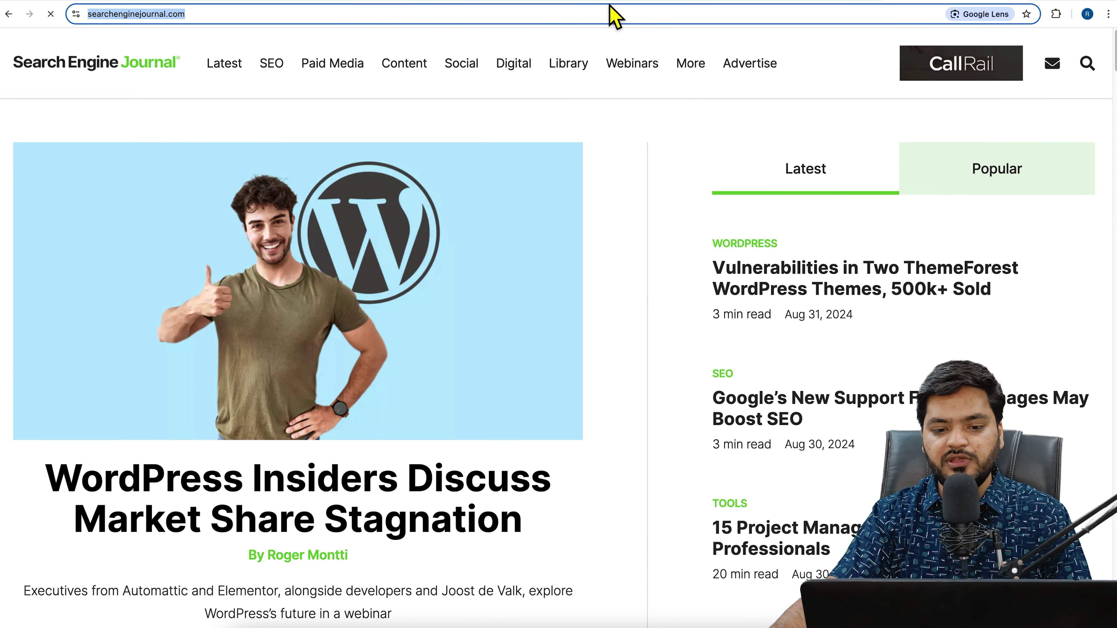
pyautogui.hotkey('ctrl', 'Tab')
pyautogui.tripleClick(261, 259)
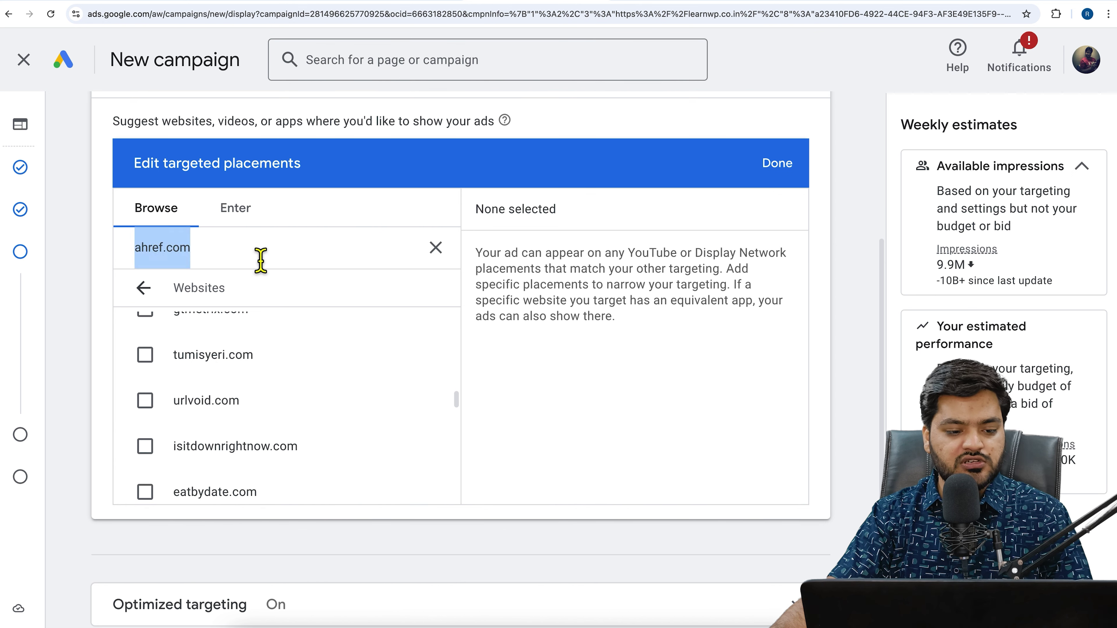
pyautogui.hotkey('ctrl', 'v')
pyautogui.press('BackSpace')
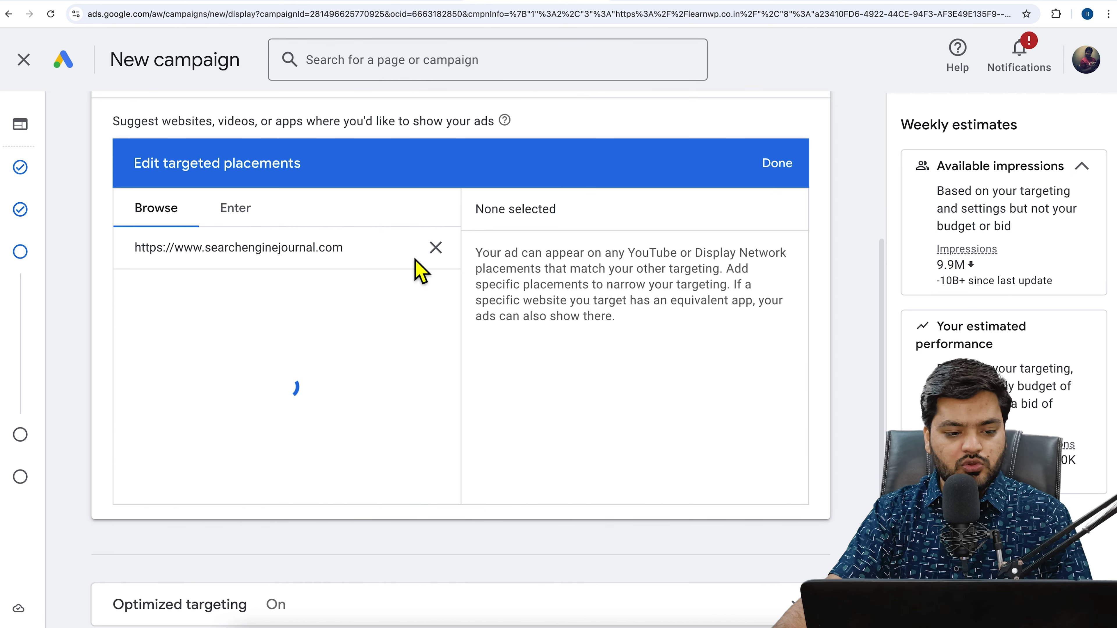
pyautogui.moveTo(205, 251); pyautogui.dragTo(151, 255)
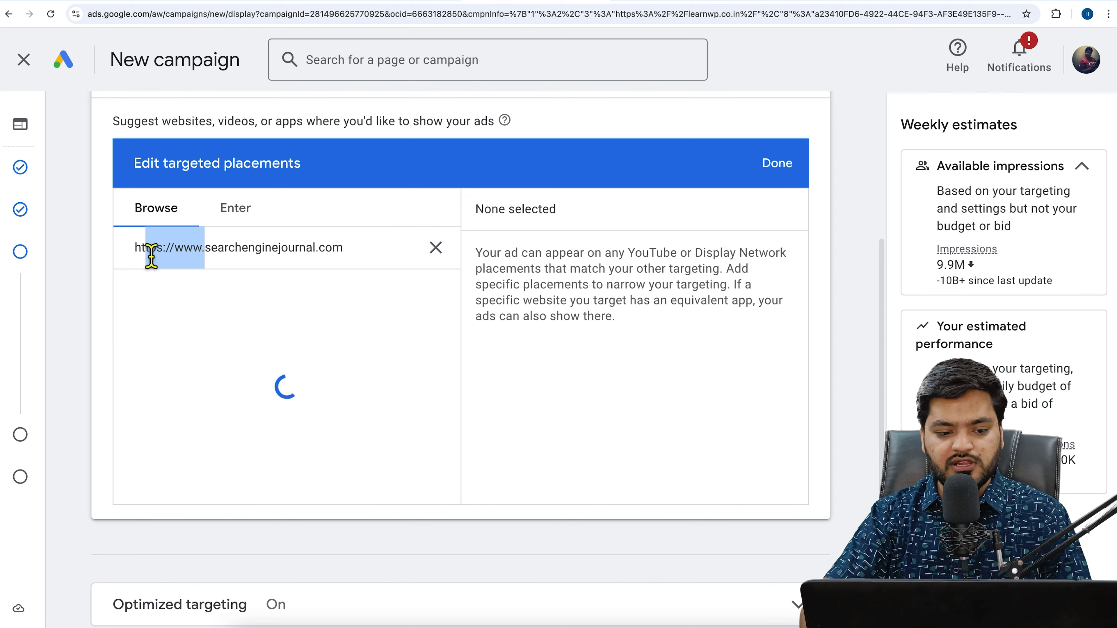
pyautogui.press('BackSpace')
pyautogui.press('BackSpace')
pyautogui.press('BackSpace')
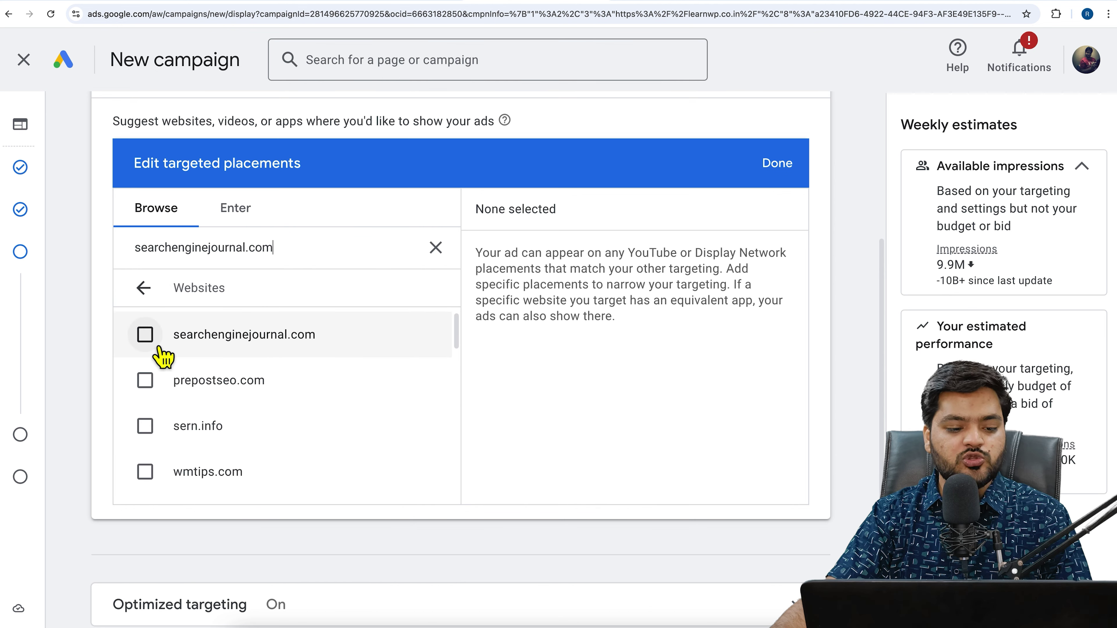
pyautogui.click(145, 336)
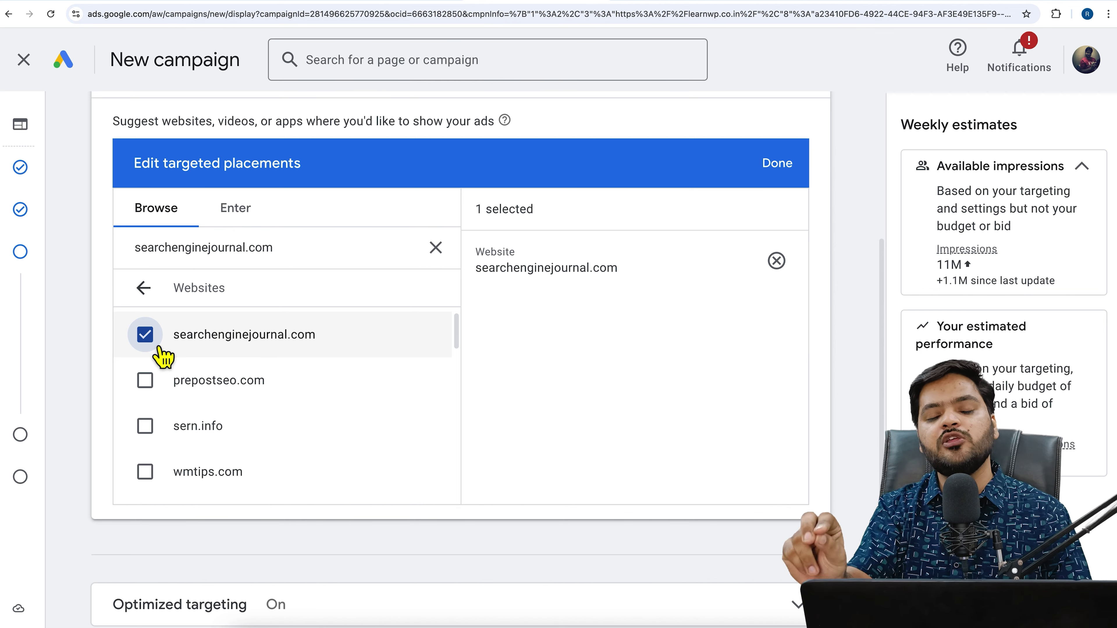
# Look through the YouTube channels and YouTube videos that match searchenginejournal.com
pyautogui.click(144, 288)
pyautogui.click(317, 378)
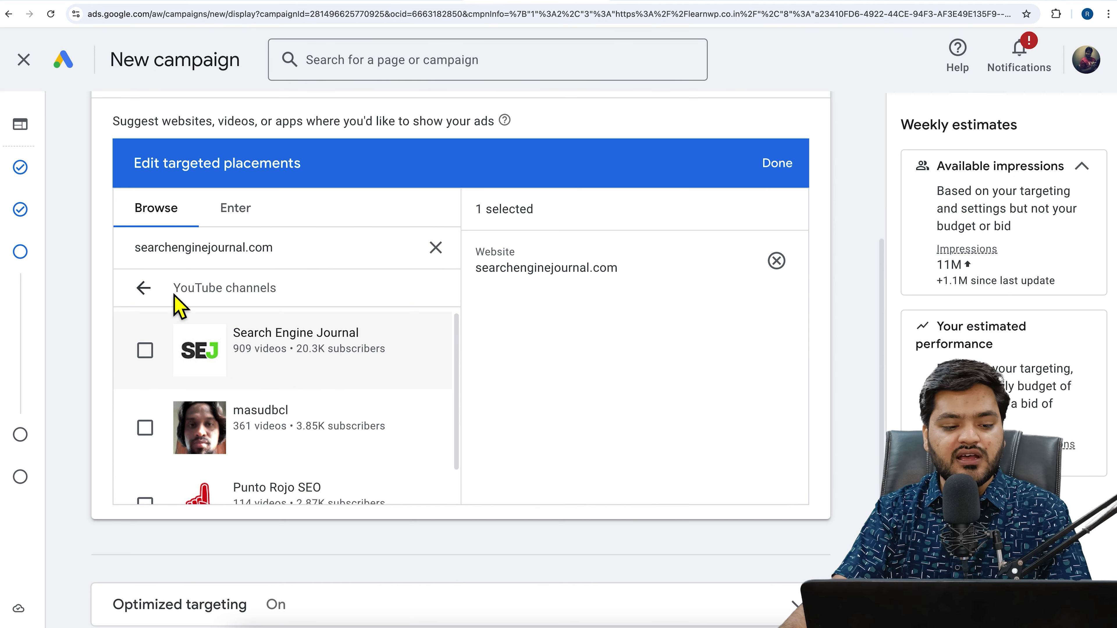
pyautogui.click(143, 288)
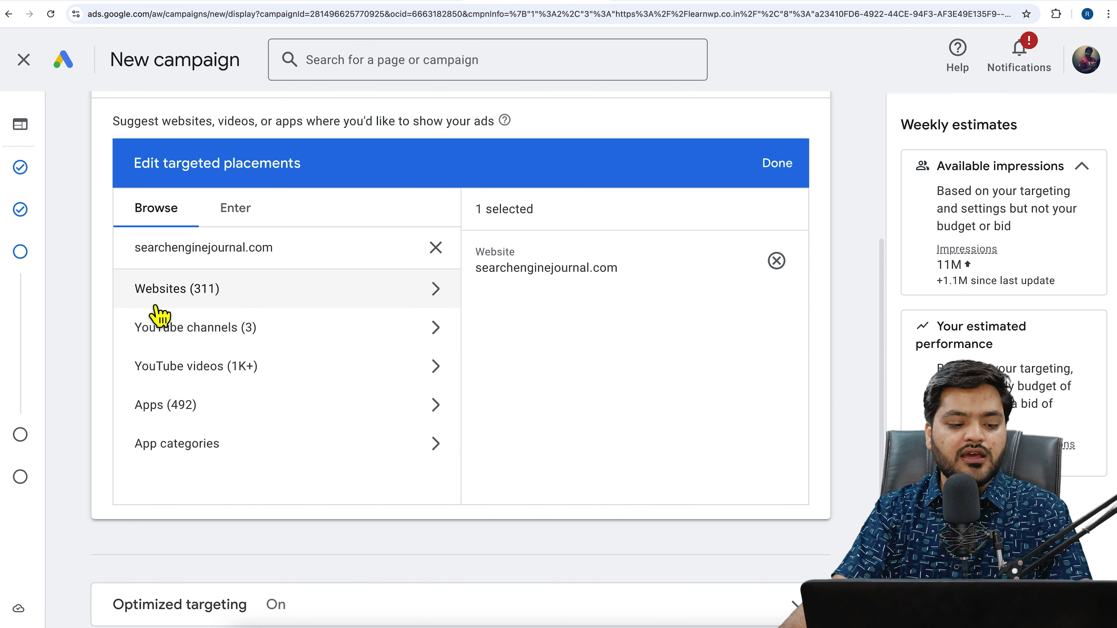
pyautogui.click(292, 369)
pyautogui.scroll(-5, 330, 405)
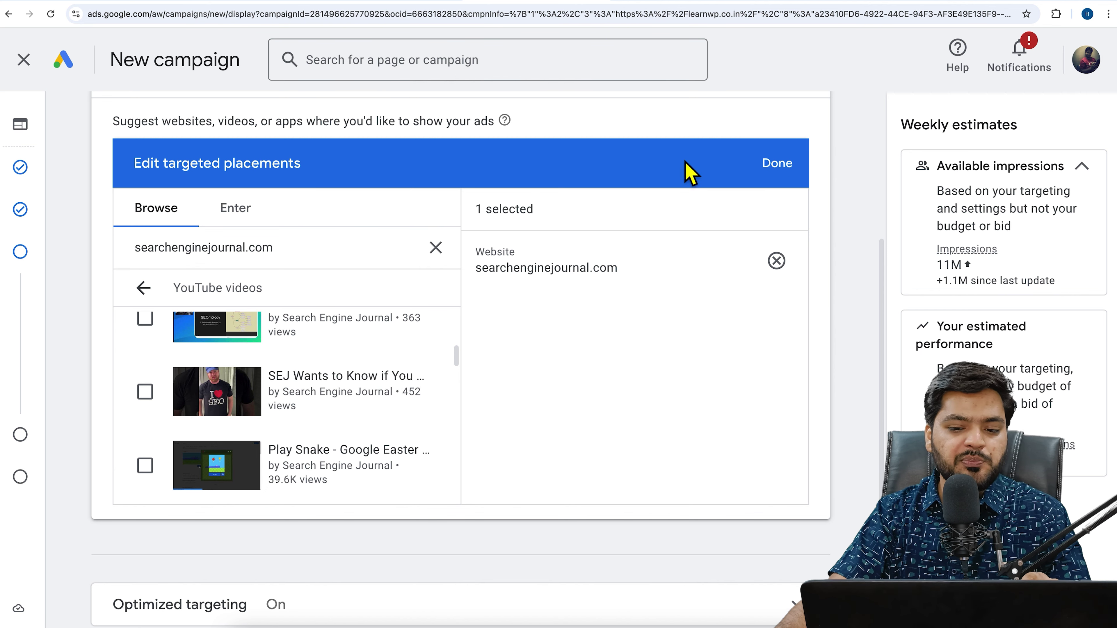
# Finish editing the targeted placements and continue to the campaign's ad creation stage
pyautogui.click(779, 165)
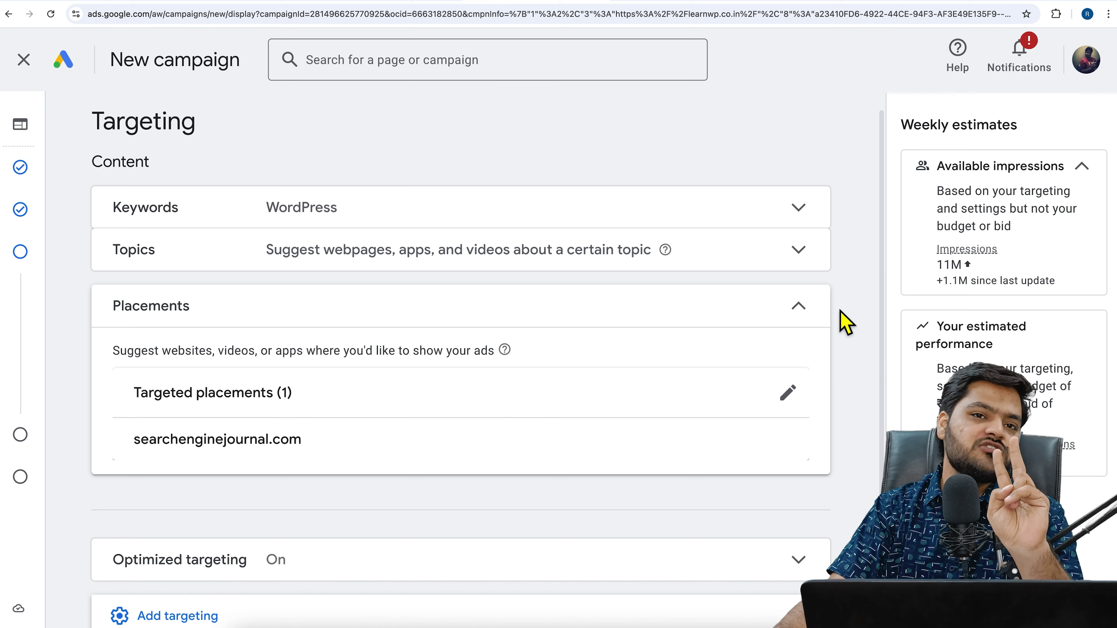
pyautogui.scroll(-2, 654, 387)
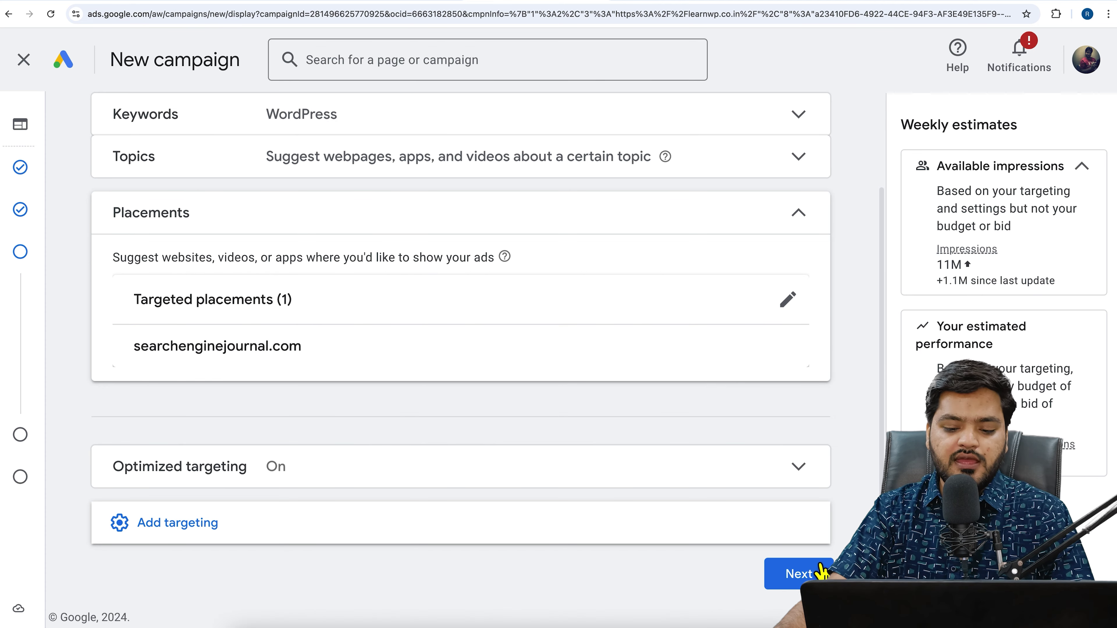
pyautogui.click(799, 574)
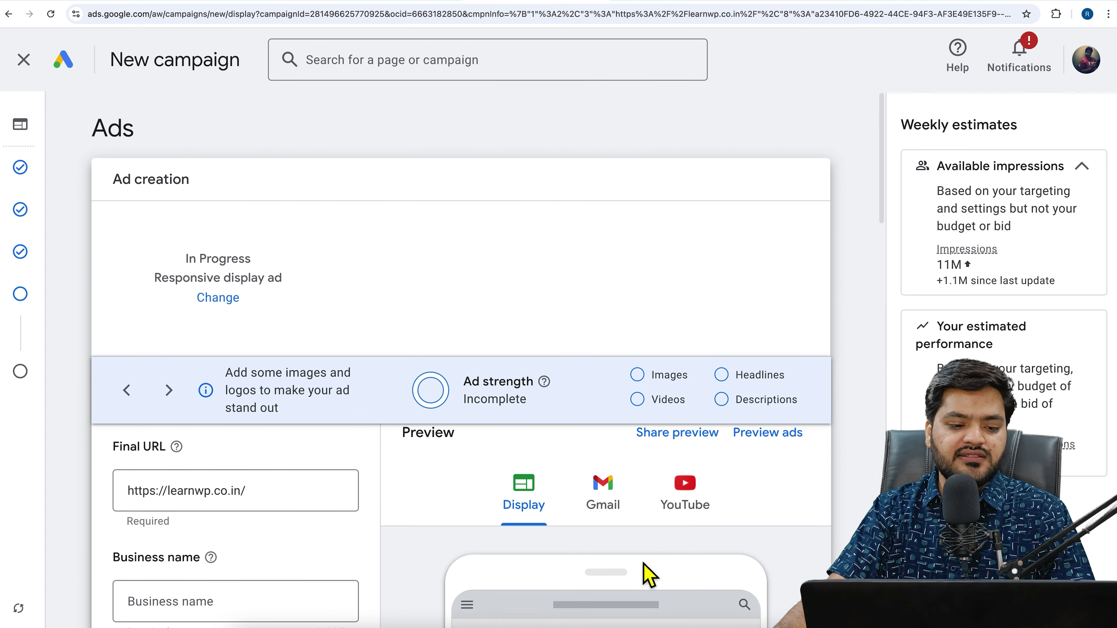
# Search Google for "display ads sizes" and open Mega Digital's ad size chart from the image results
pyautogui.moveTo(33, 324)
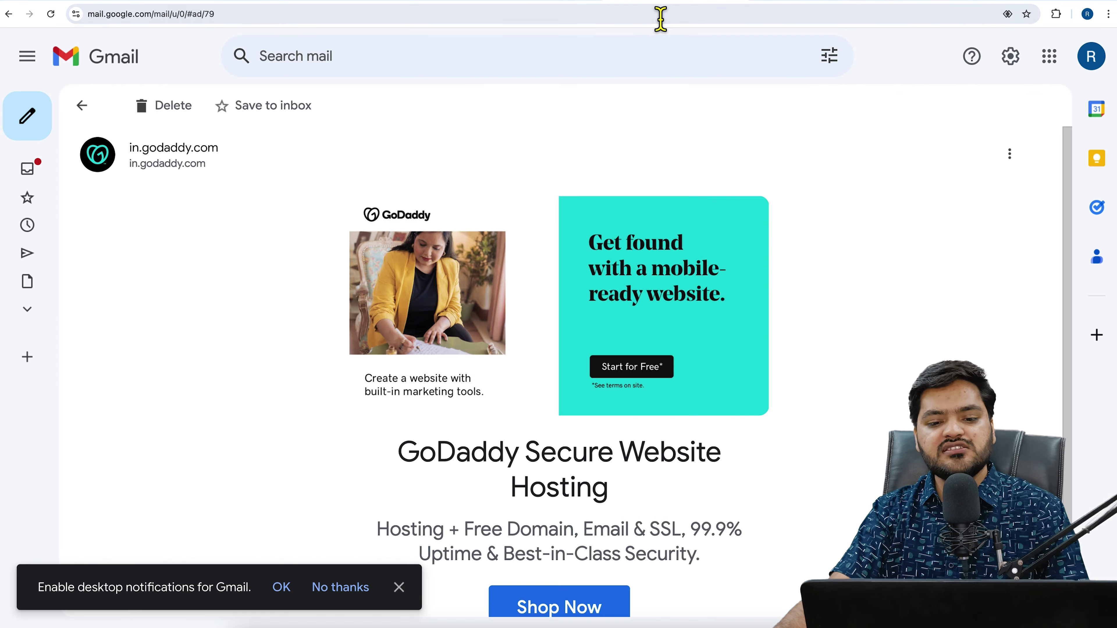
pyautogui.click(660, 14)
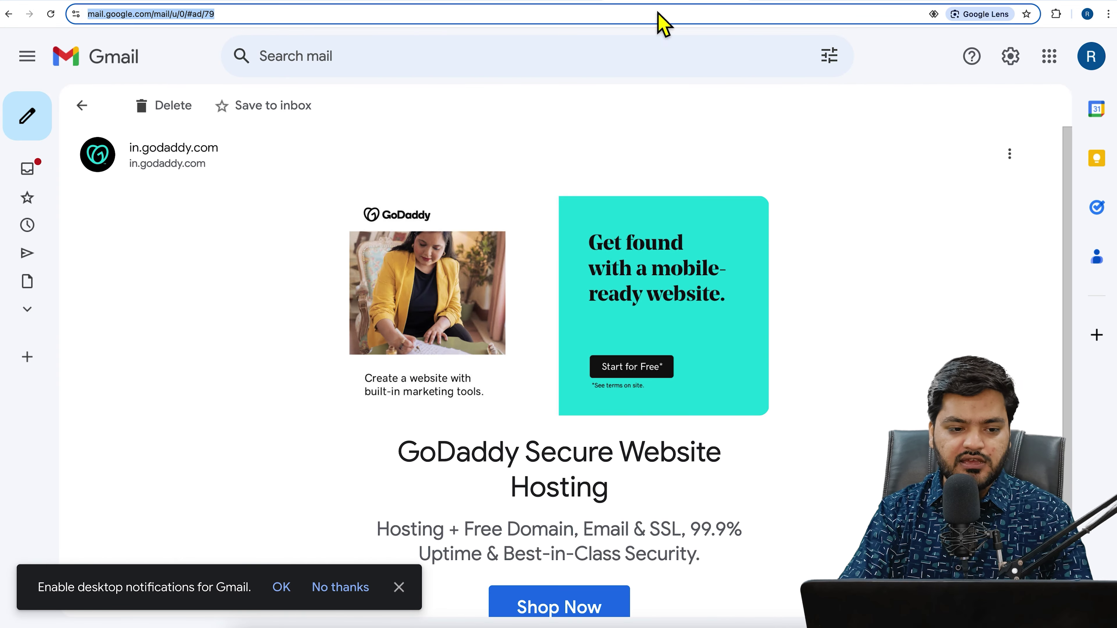
pyautogui.write('google.com')
pyautogui.press('Return')
pyautogui.write('d')
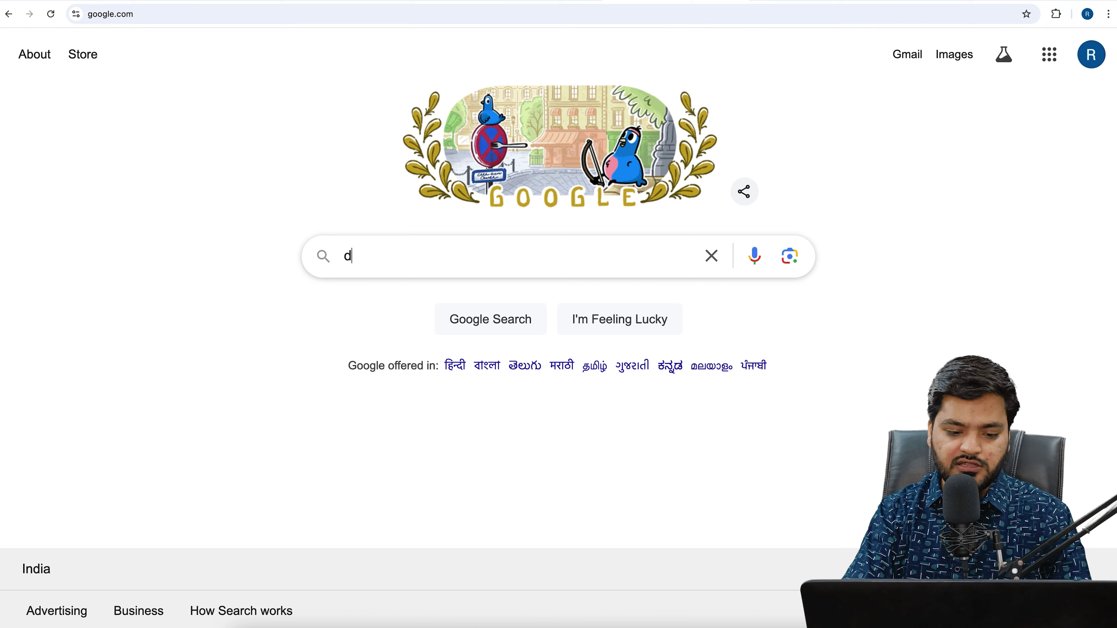
pyautogui.write('isplay ads sizes')
pyautogui.press('Return')
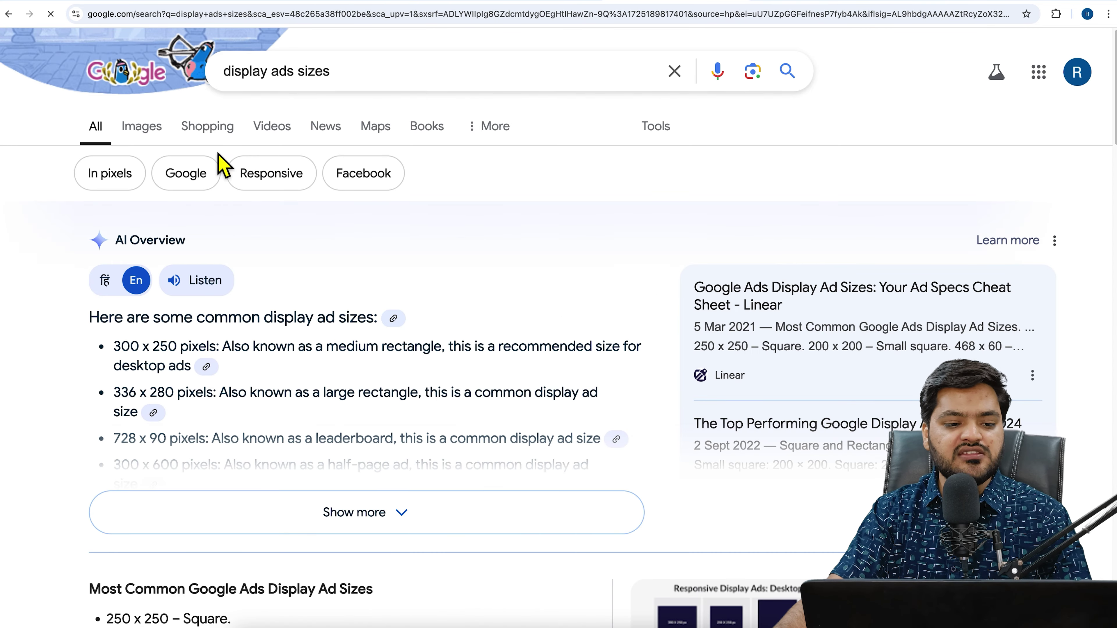
pyautogui.click(154, 137)
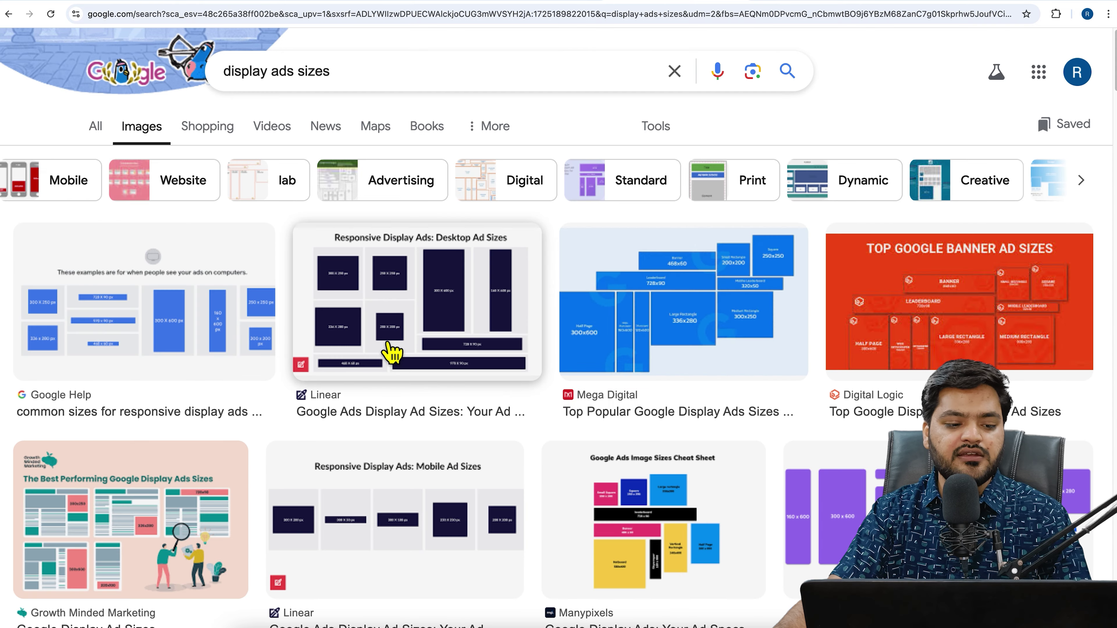
pyautogui.click(708, 339)
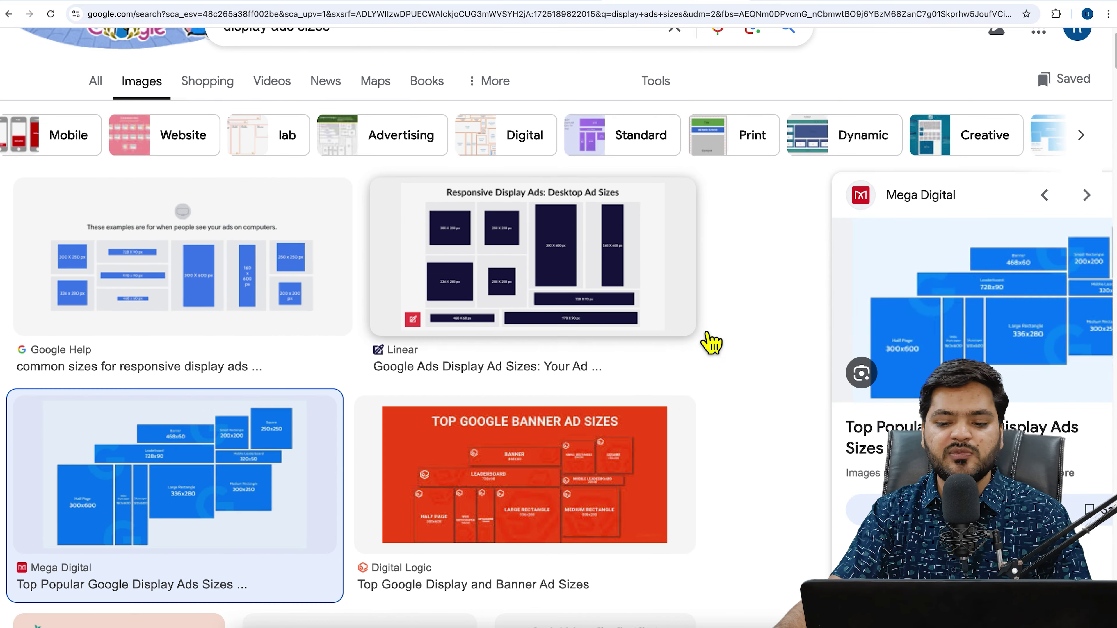
# Open Mega Digital's ad size chart image in its own tab, examine the sizes, and return to the Google Ads campaign
pyautogui.rightClick(877, 311)
pyautogui.click(902, 420)
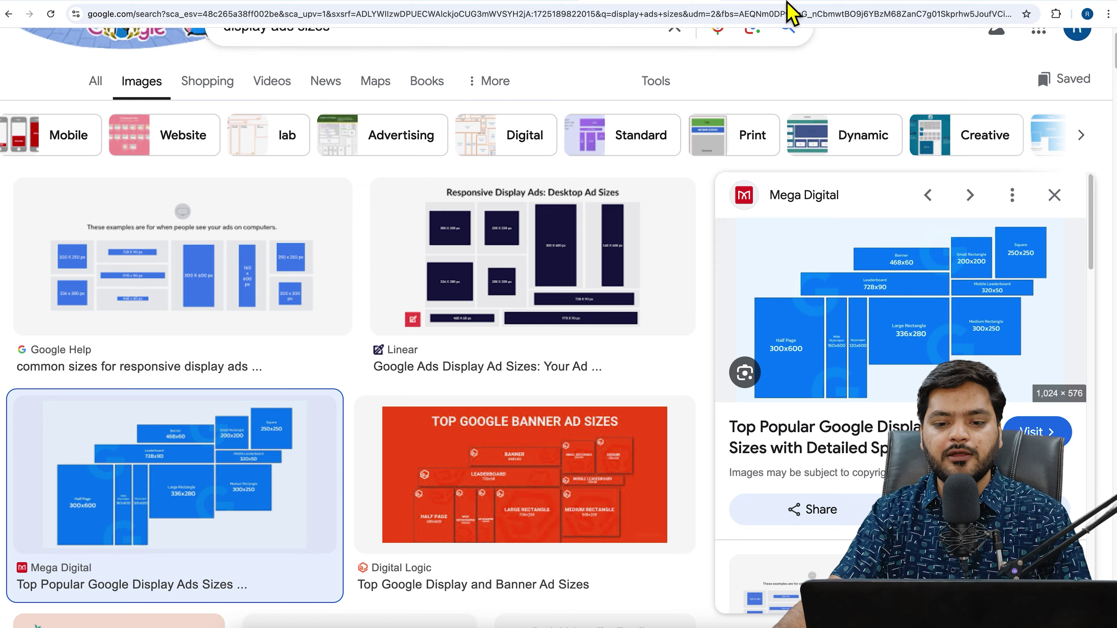
pyautogui.click(787, 9)
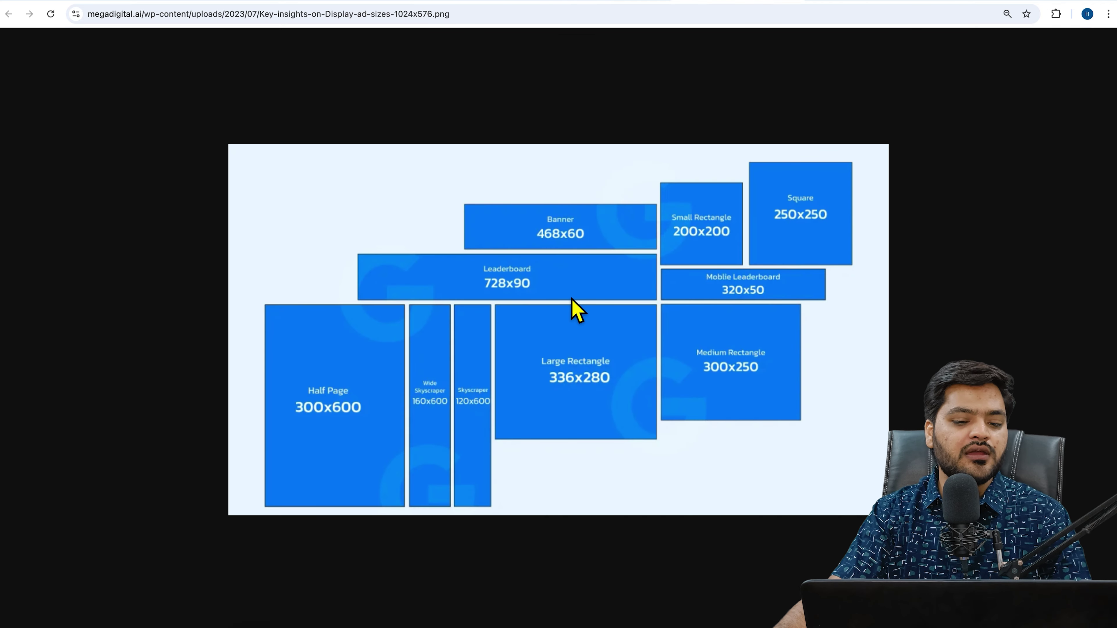
pyautogui.click(488, 2)
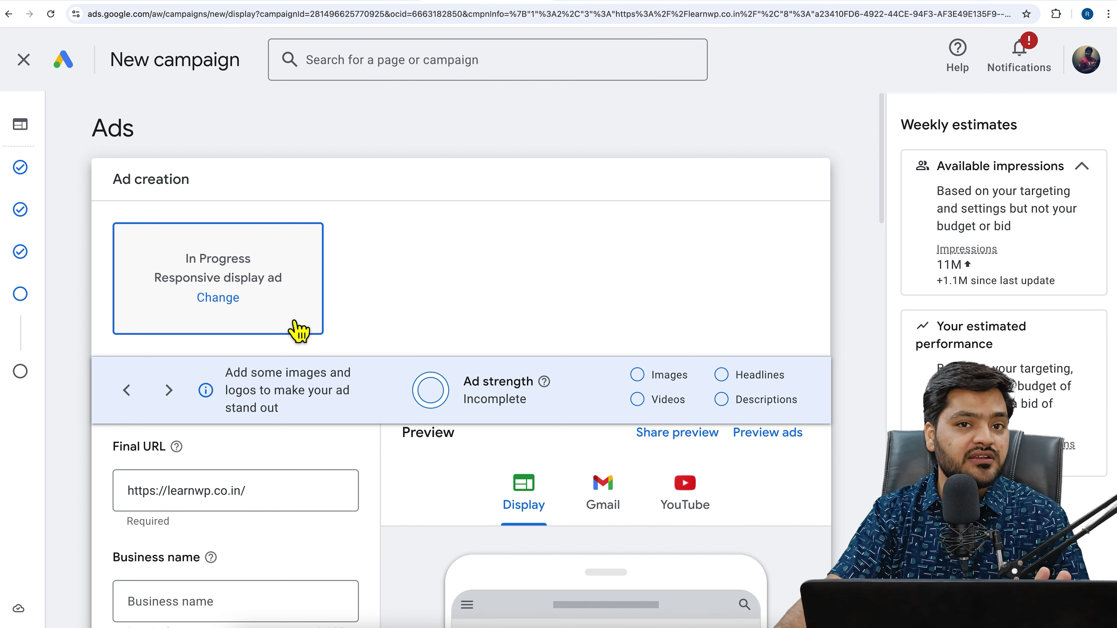
# Try the Upload display ads type, review its ad URL options and upload formats, and return to the responsive display ad
pyautogui.click(218, 299)
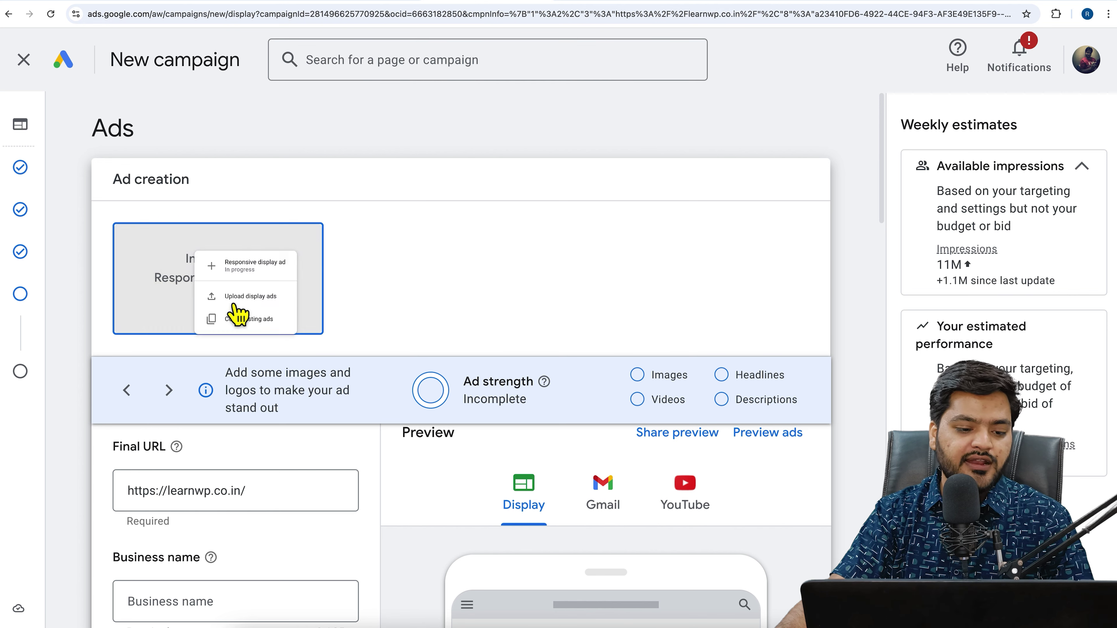
pyautogui.click(284, 345)
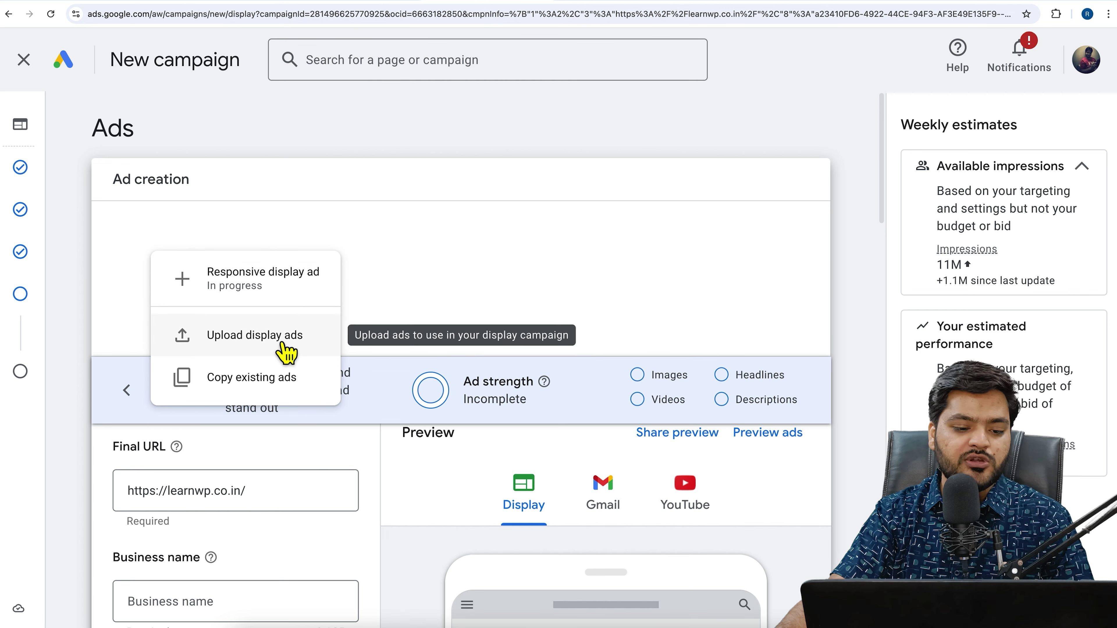
pyautogui.click(750, 369)
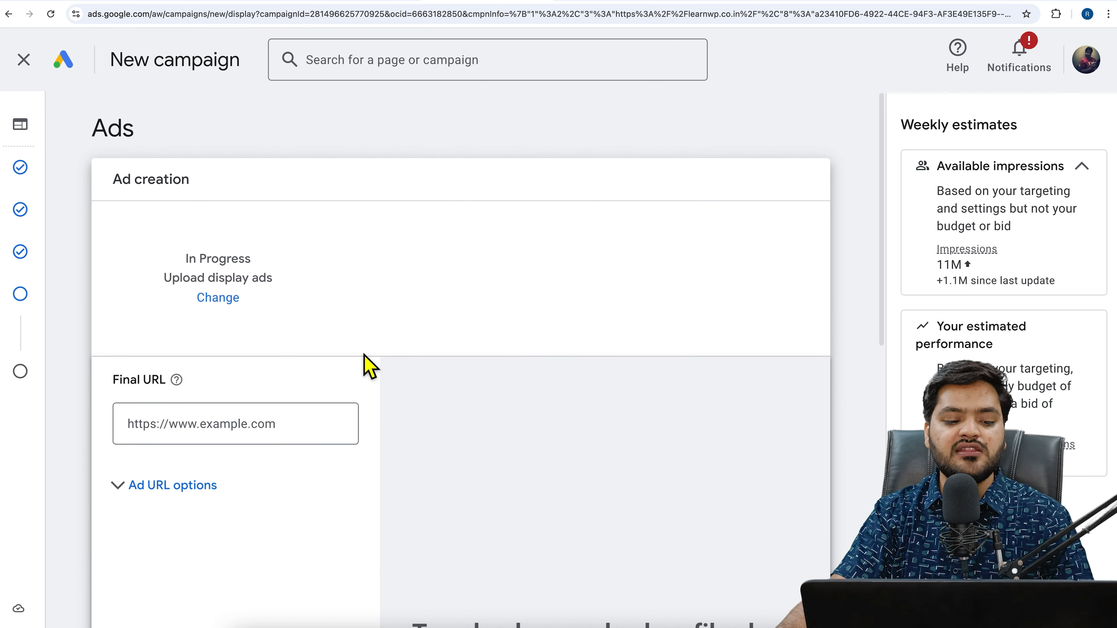
pyautogui.scroll(-4, 370, 381)
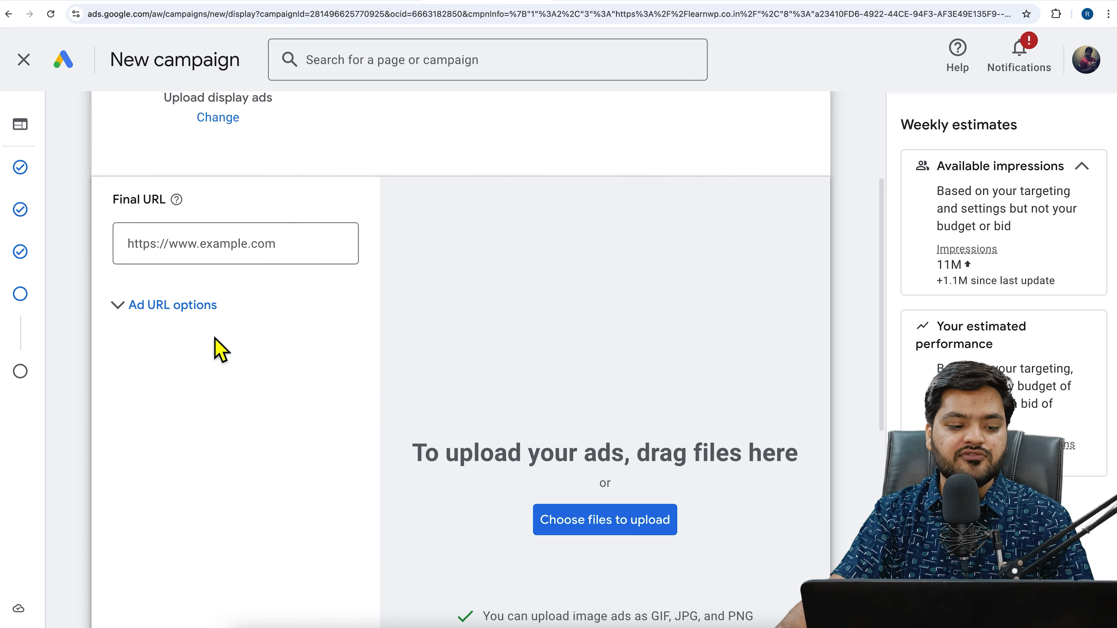
pyautogui.click(200, 309)
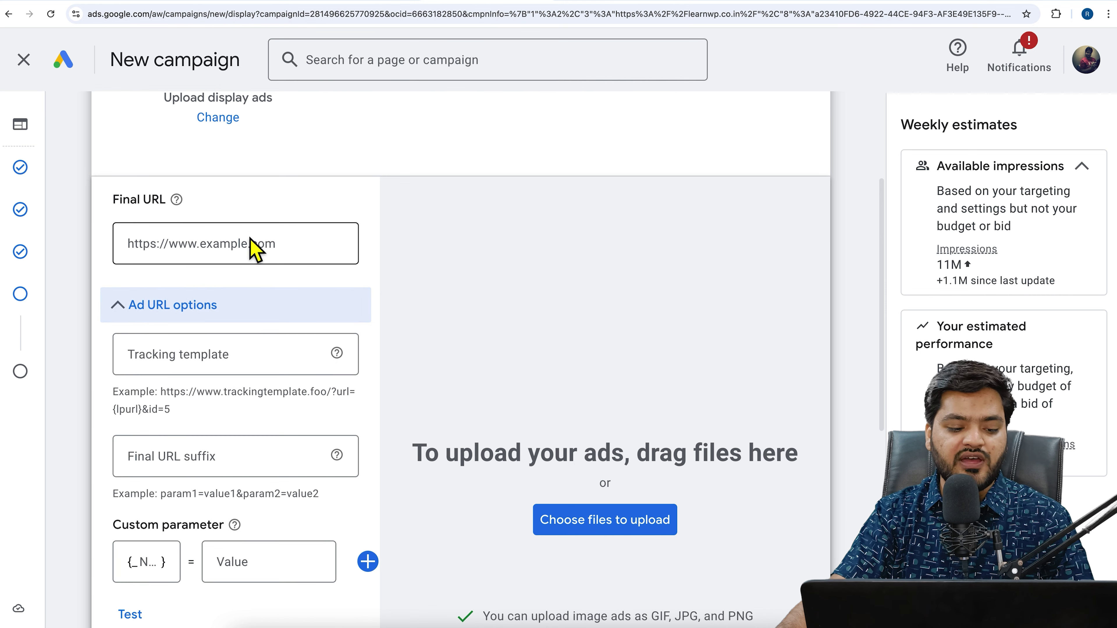
pyautogui.scroll(-9, 289, 364)
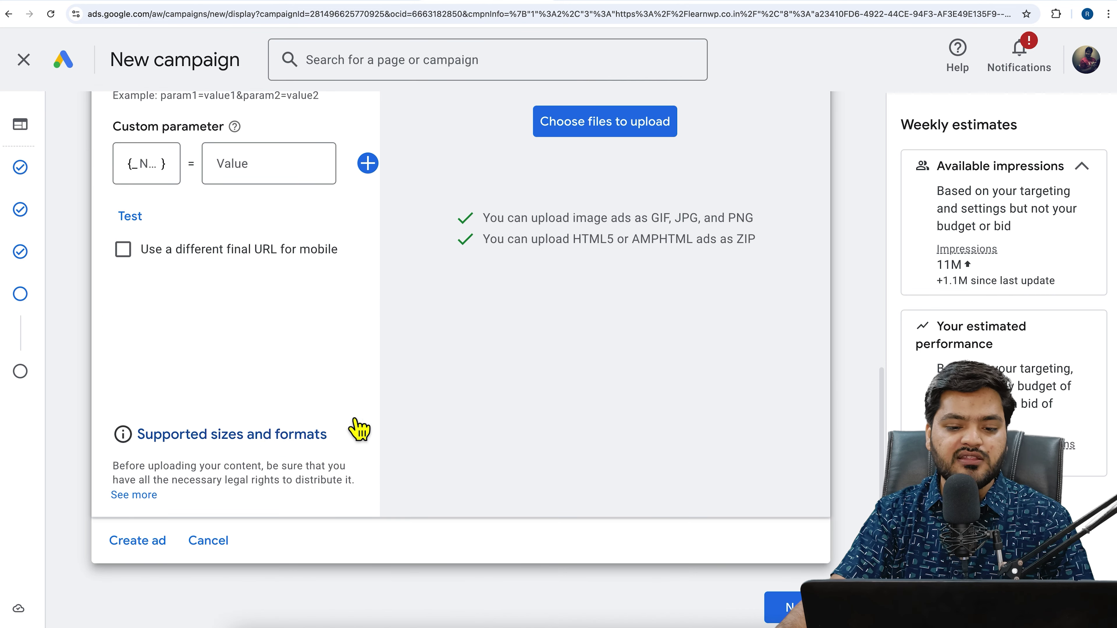
pyautogui.scroll(3, 518, 289)
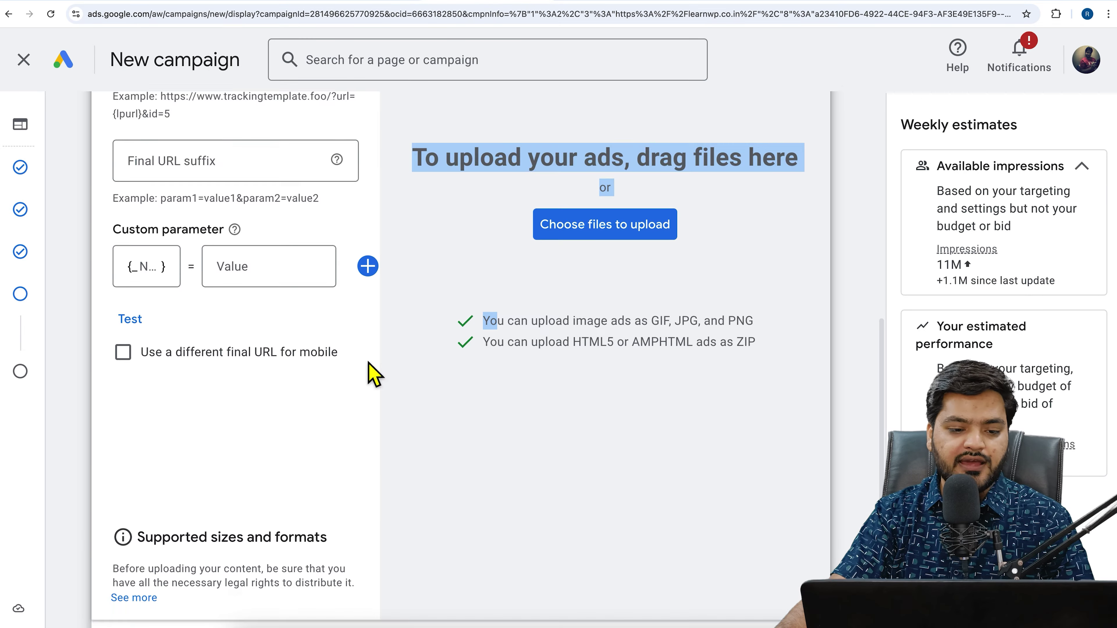
pyautogui.scroll(10, 366, 374)
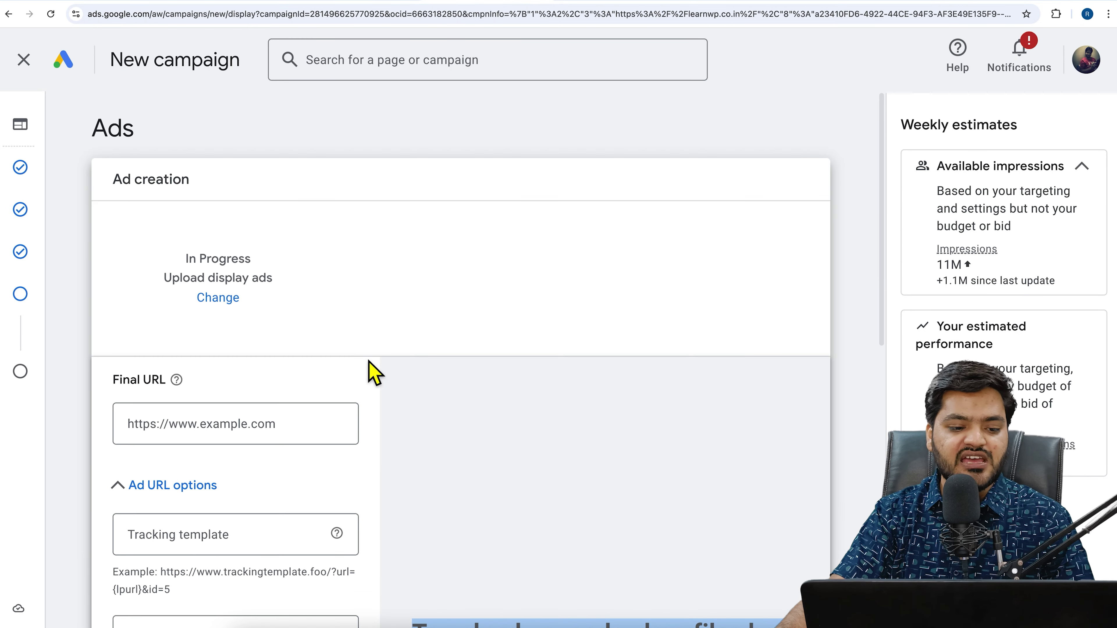
pyautogui.click(233, 300)
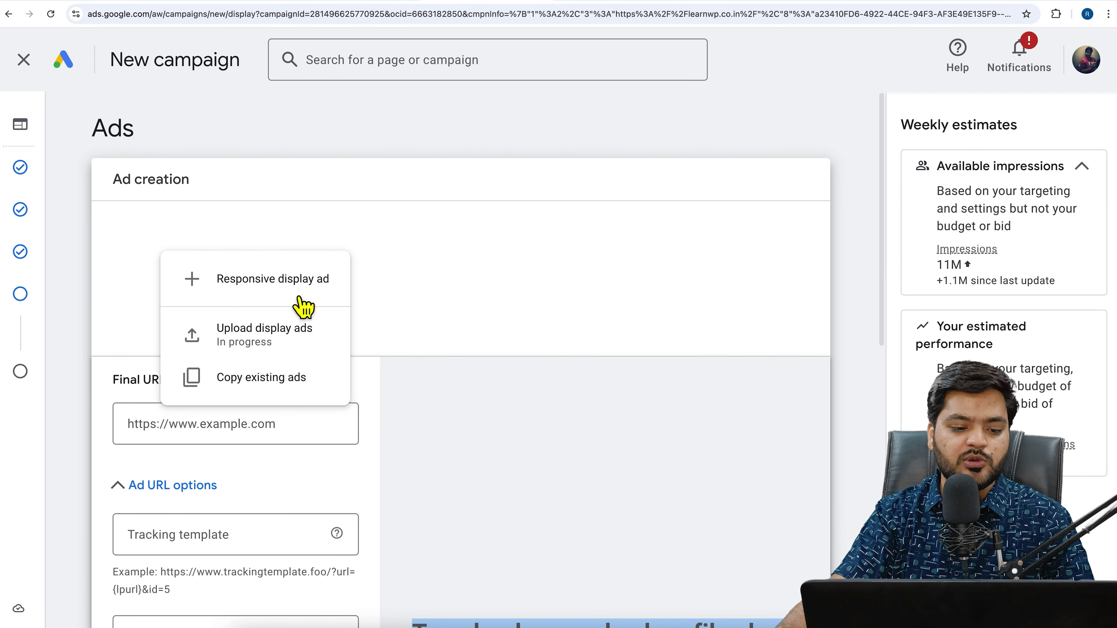
pyautogui.click(301, 296)
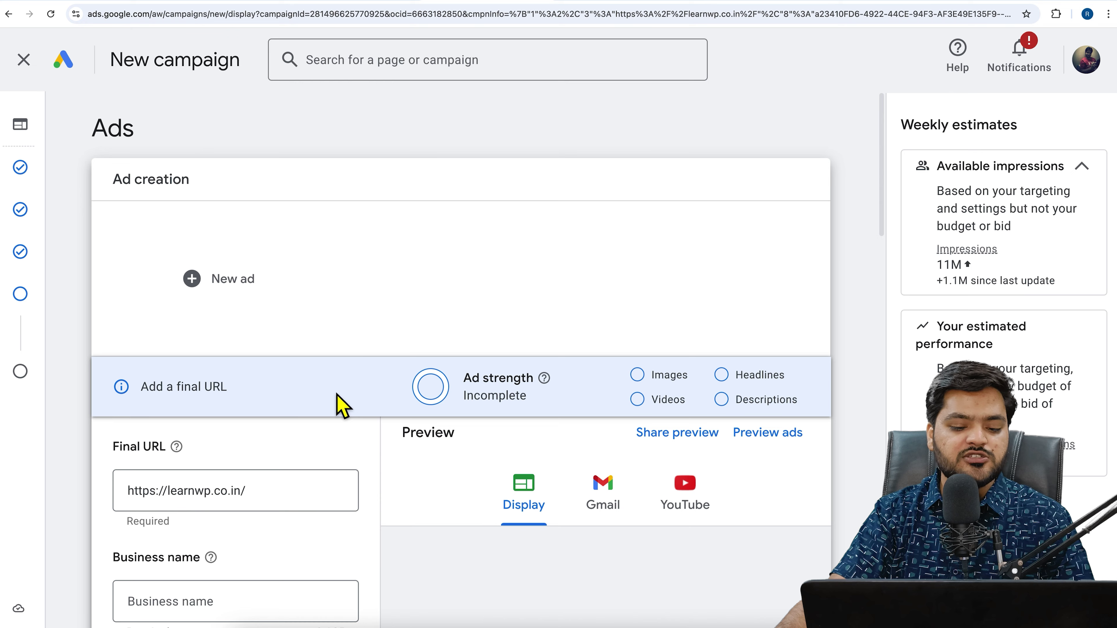
# Set the responsive display ad's business name to Learn WP
pyautogui.scroll(-2, 339, 405)
pyautogui.scroll(-5, 350, 398)
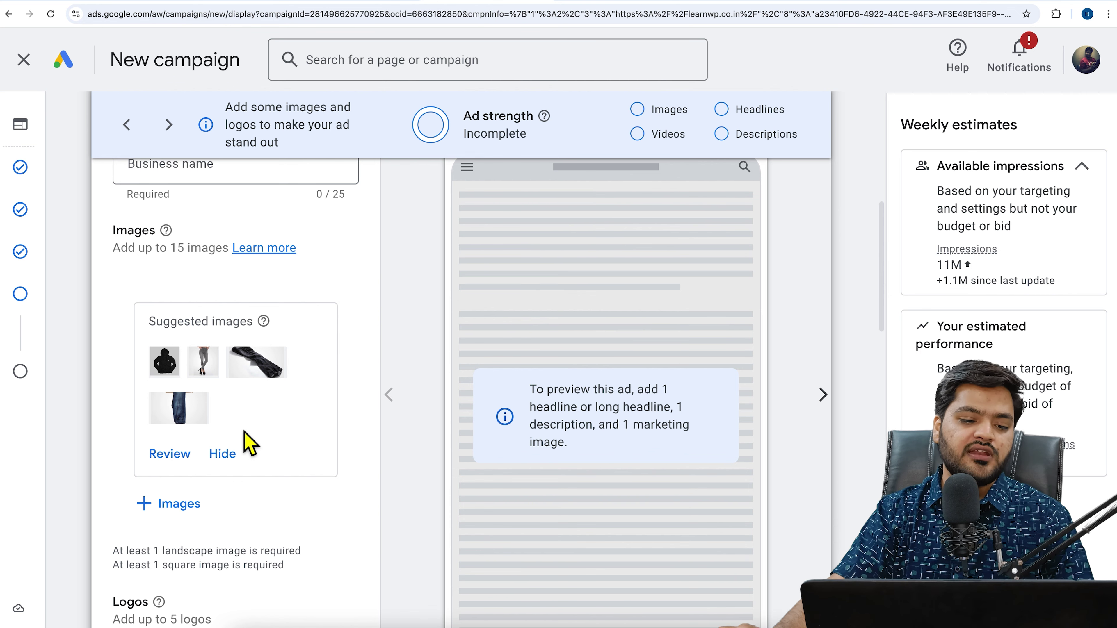
pyautogui.scroll(5, 250, 442)
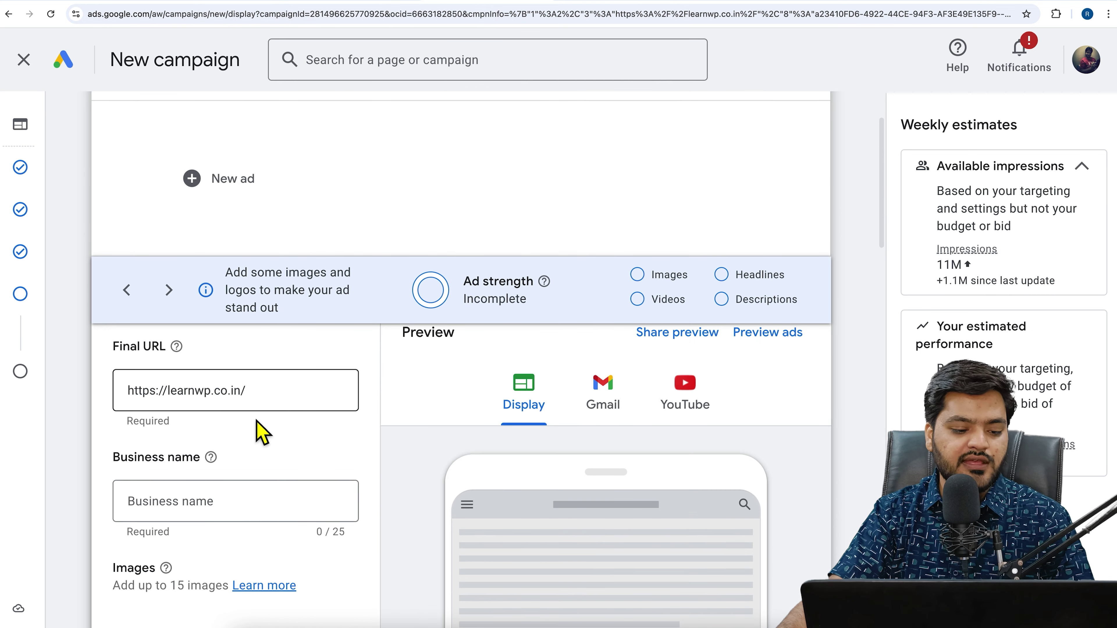
pyautogui.scroll(-3, 262, 433)
pyautogui.click(260, 390)
pyautogui.write('Learn WP')
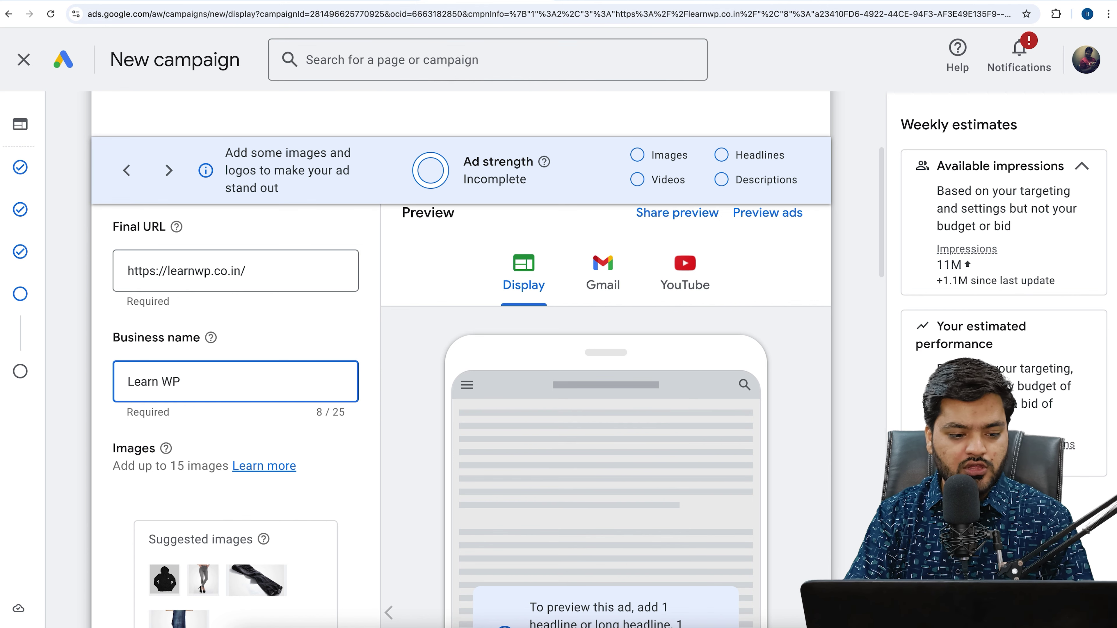
# Review the suggested ad images and add 1:1 and 9:16 crops of the image of jeans on a hanger
pyautogui.scroll(-4, 257, 429)
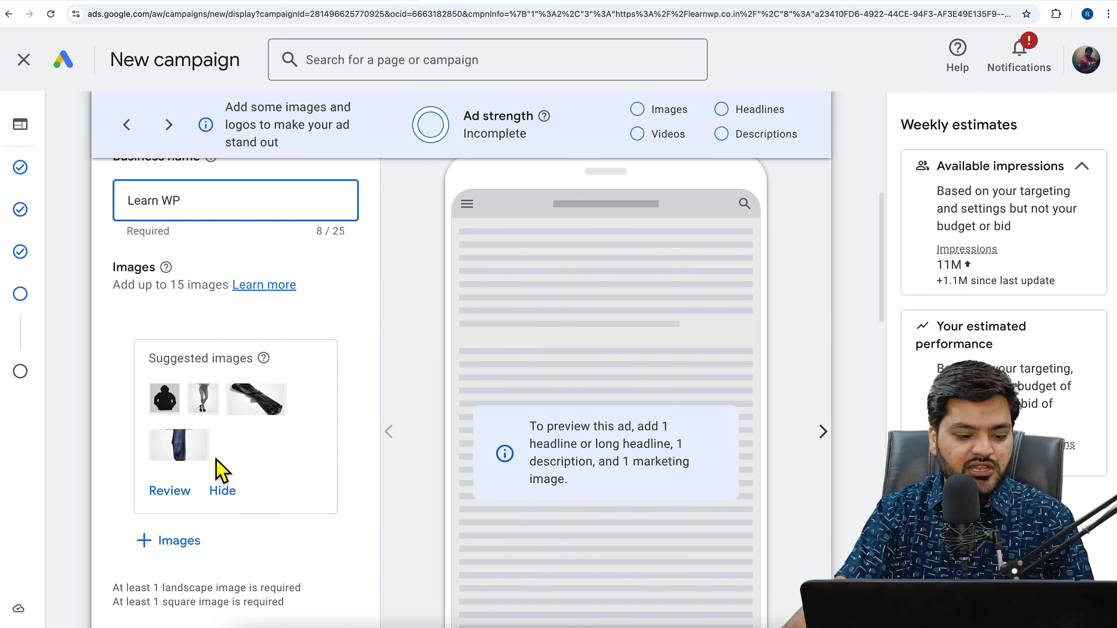
pyautogui.click(176, 492)
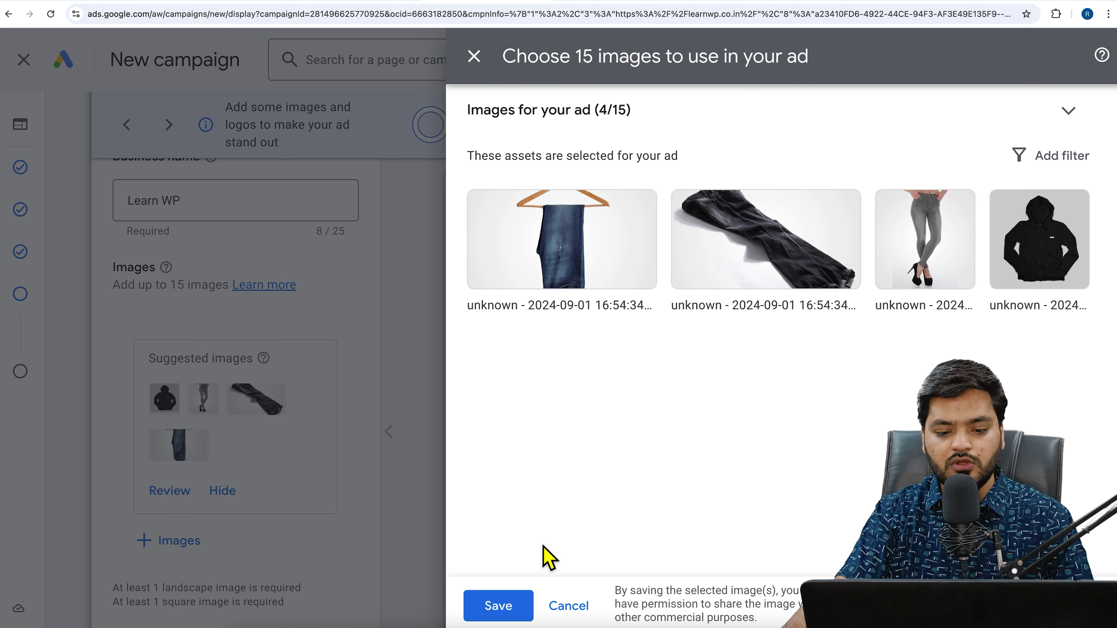
pyautogui.click(638, 211)
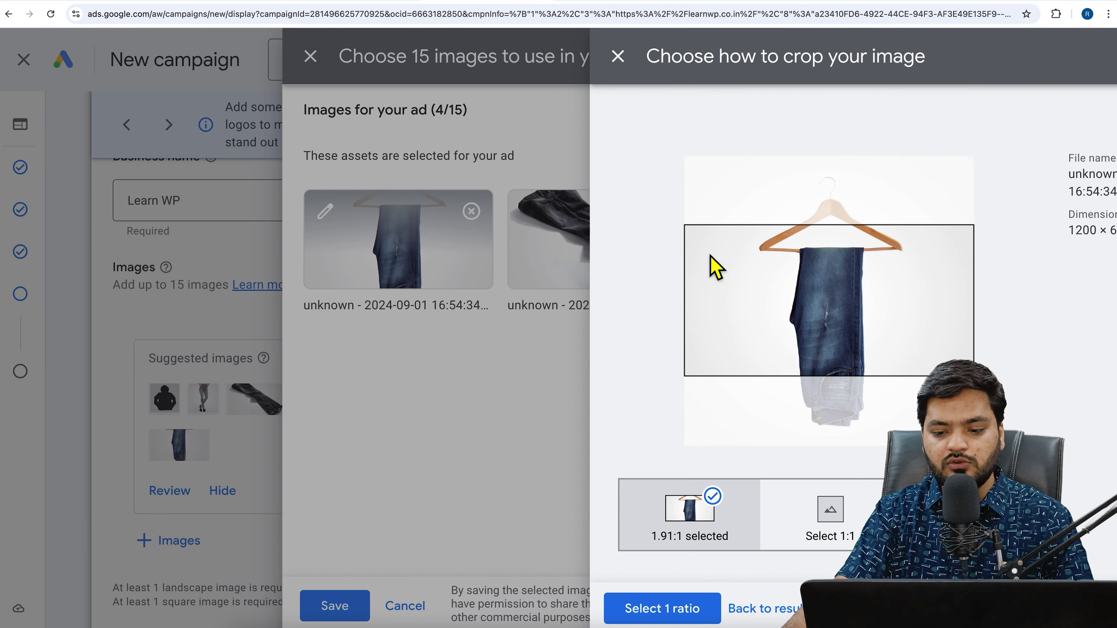
pyautogui.click(474, 56)
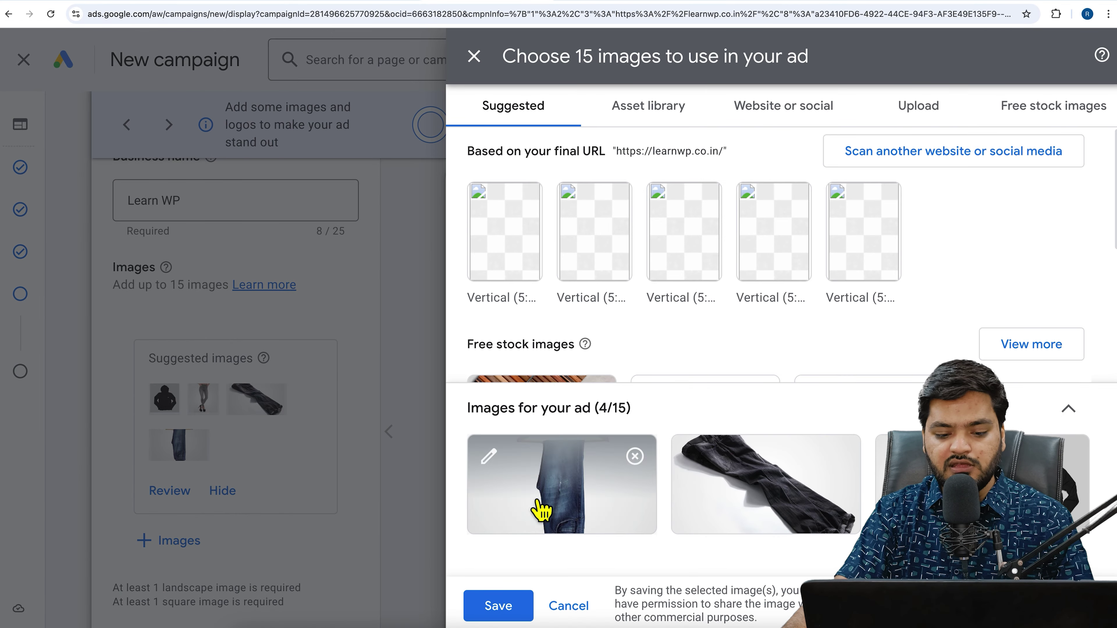
pyautogui.click(551, 537)
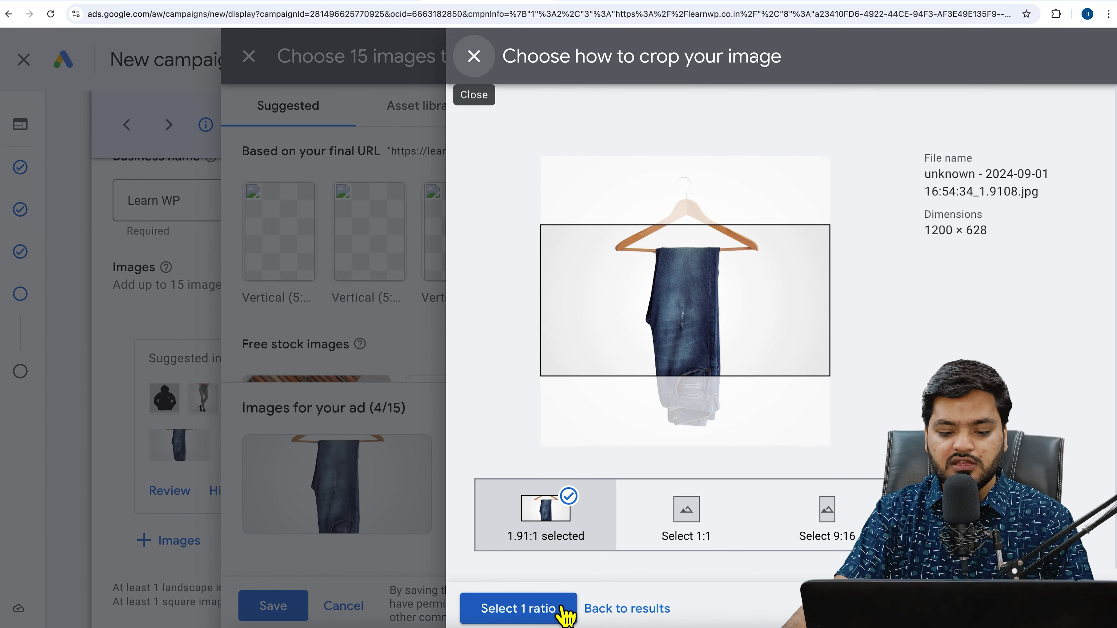
pyautogui.click(670, 538)
pyautogui.click(809, 531)
pyautogui.click(564, 607)
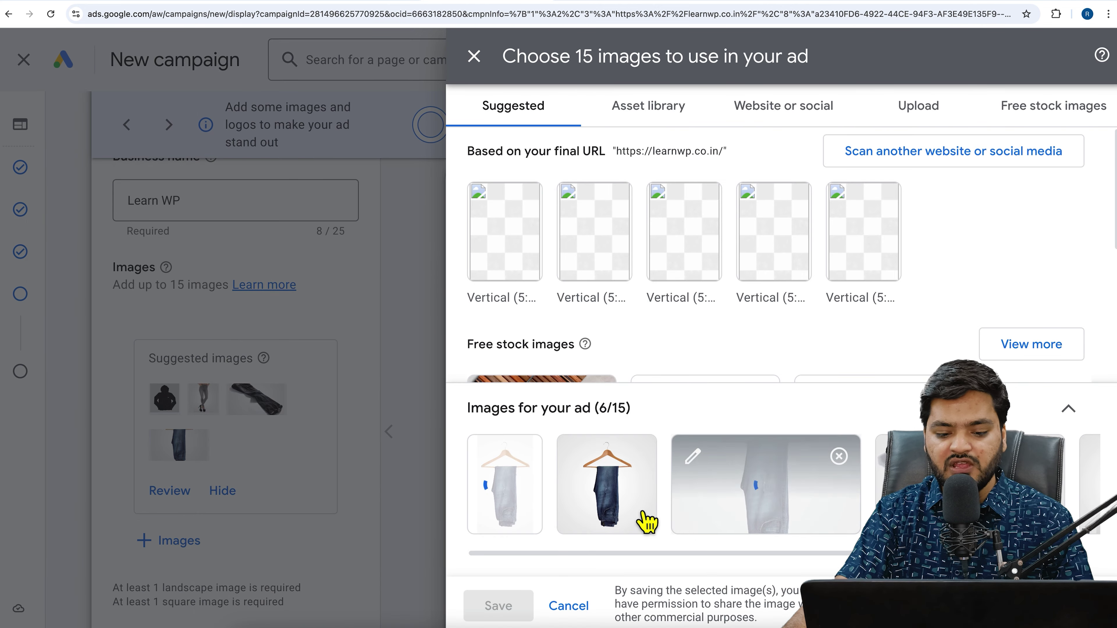
pyautogui.scroll(-3, 561, 316)
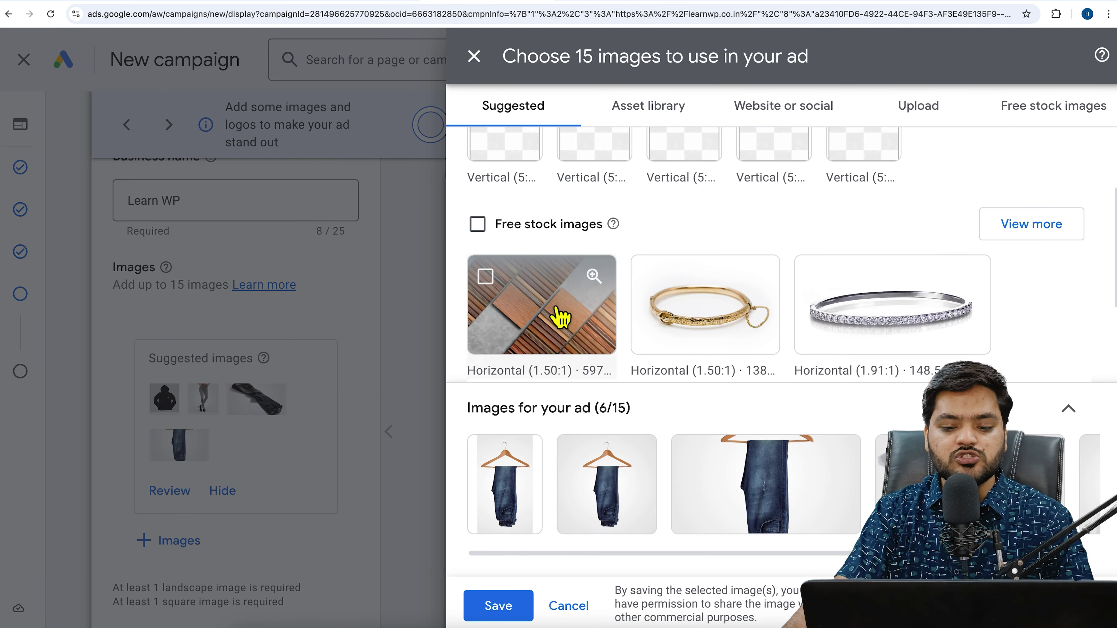
pyautogui.scroll(-3, 531, 292)
pyautogui.scroll(5, 660, 313)
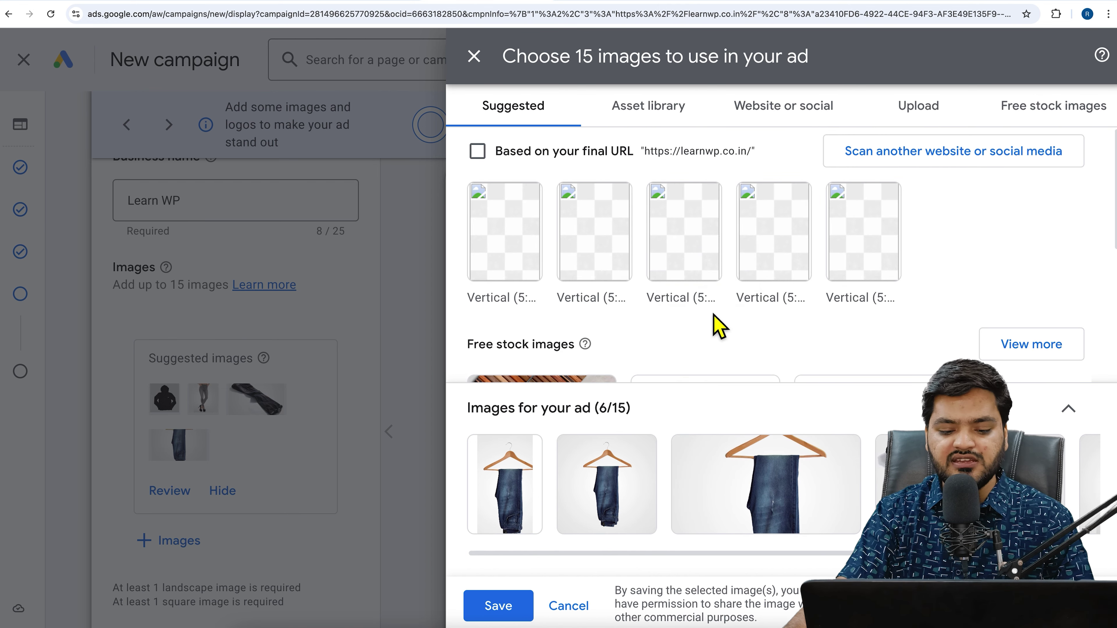
pyautogui.click(927, 125)
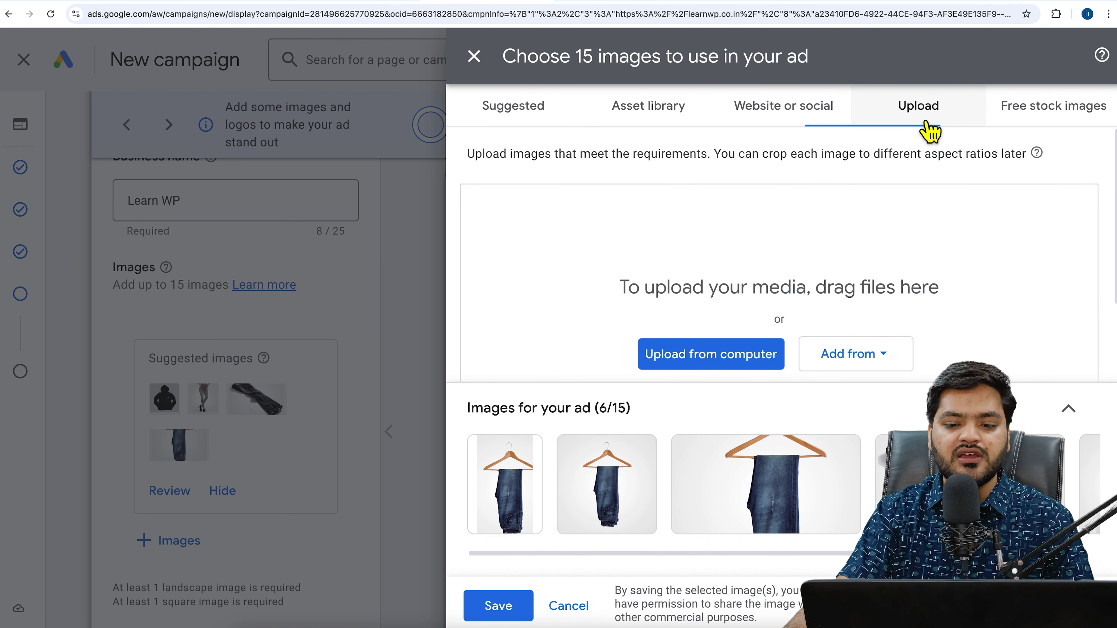
pyautogui.click(782, 121)
pyautogui.scroll(-1, 556, 336)
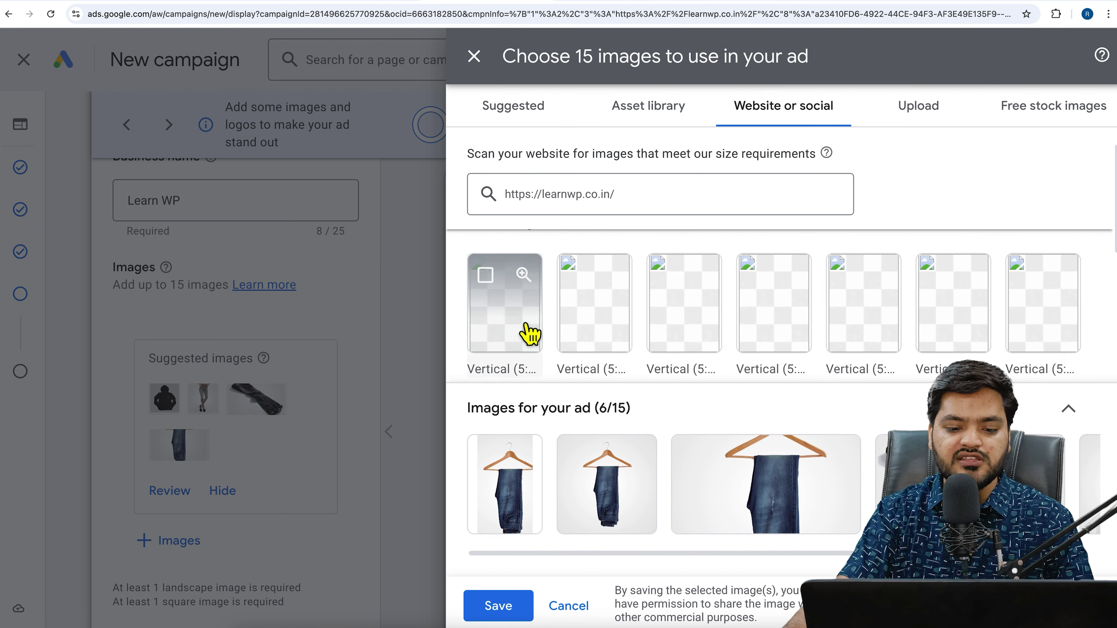
pyautogui.click(660, 200)
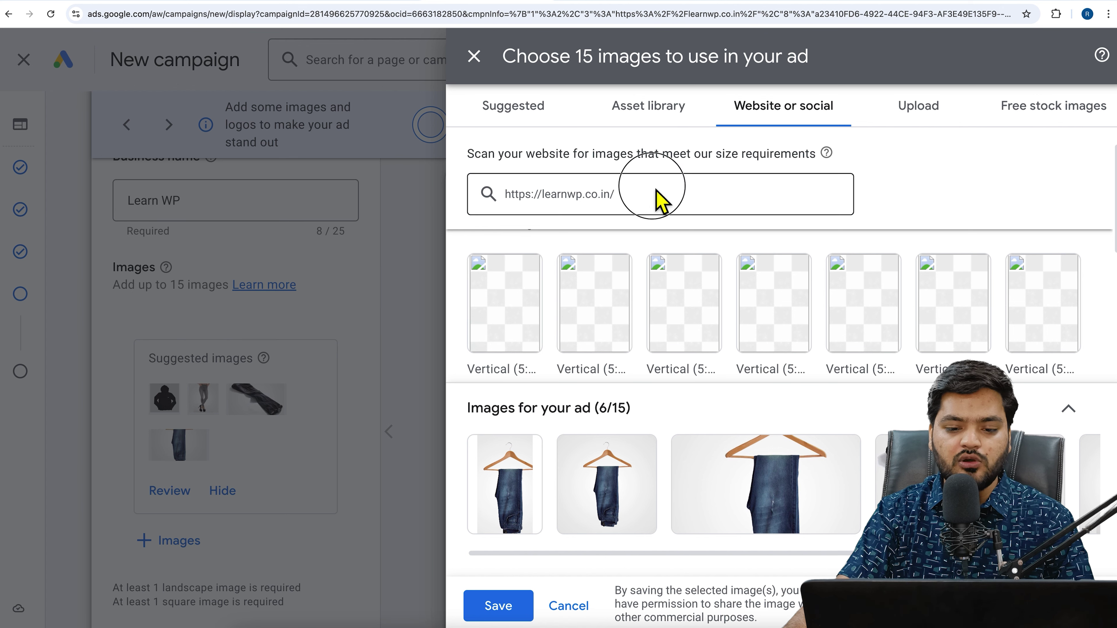
pyautogui.scroll(-3, 581, 353)
pyautogui.scroll(1, 559, 317)
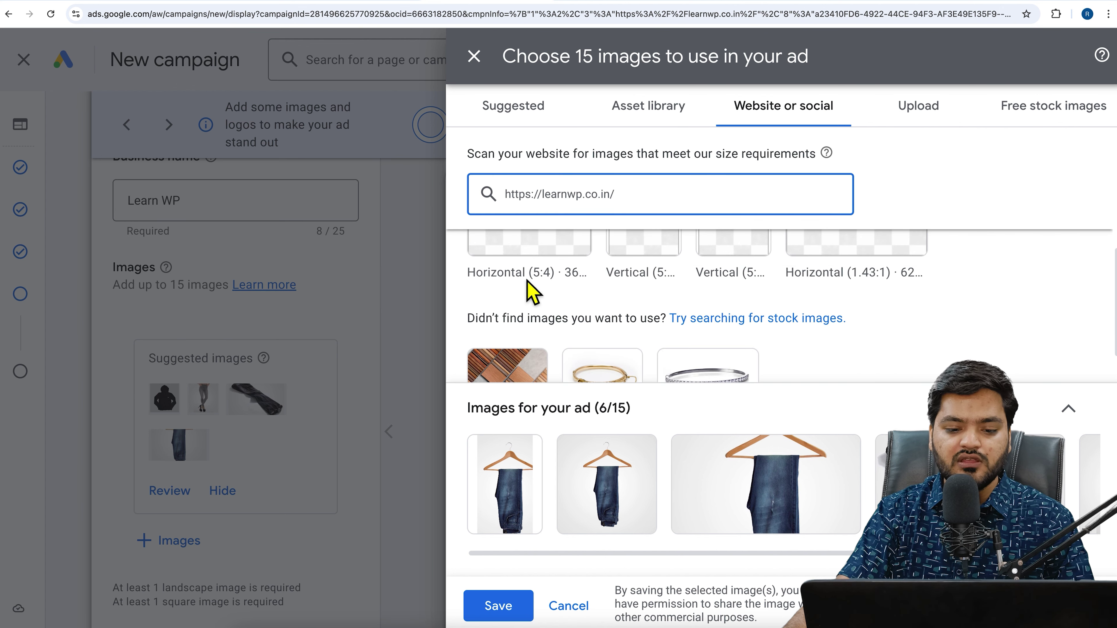
# Try adding the horizontal 5:4 website image, remove it again, and save the selected images to the ad
pyautogui.click(542, 289)
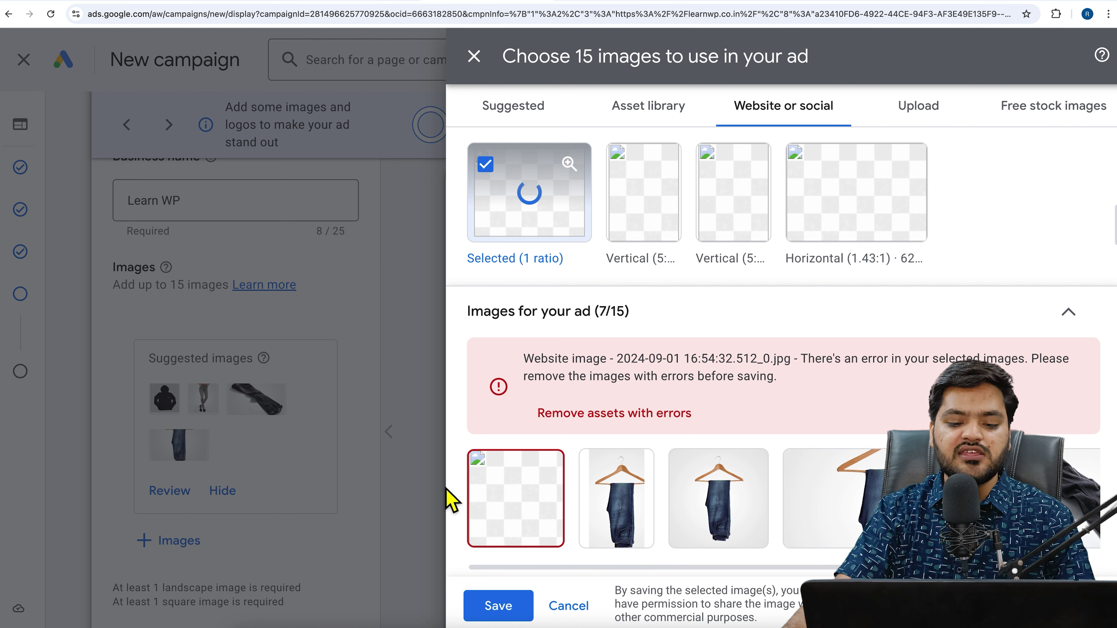
pyautogui.click(542, 473)
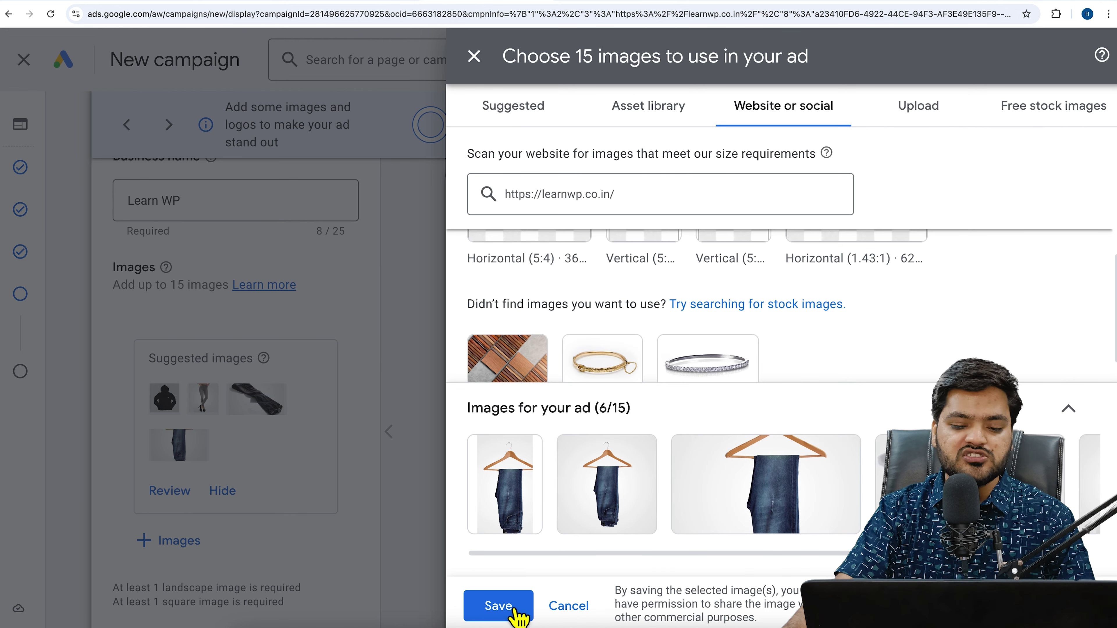
pyautogui.click(500, 607)
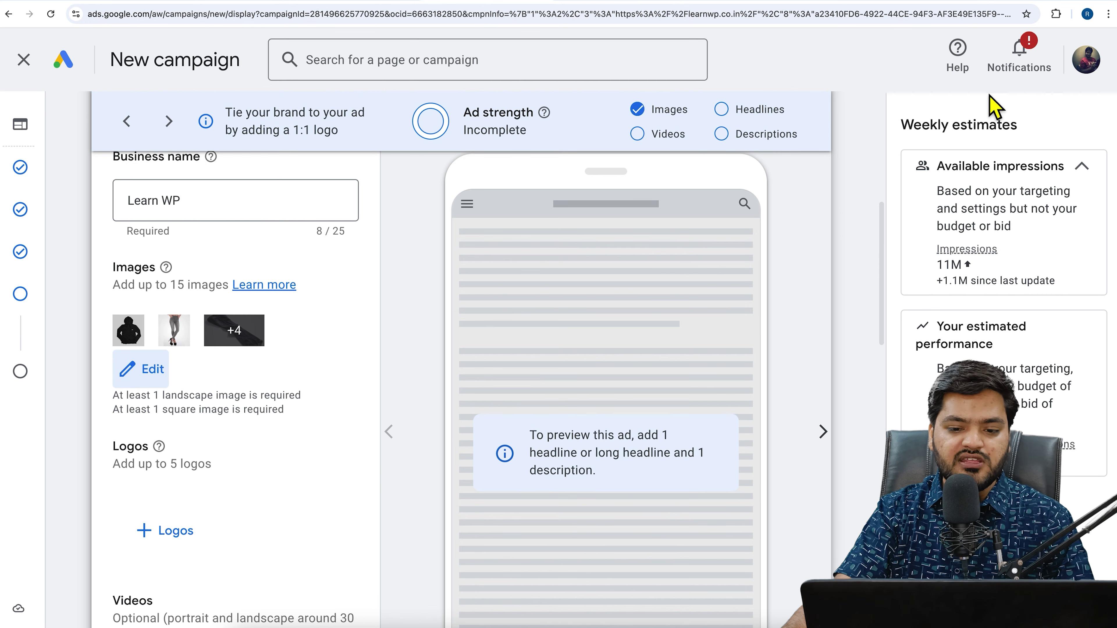
pyautogui.scroll(-2, 377, 368)
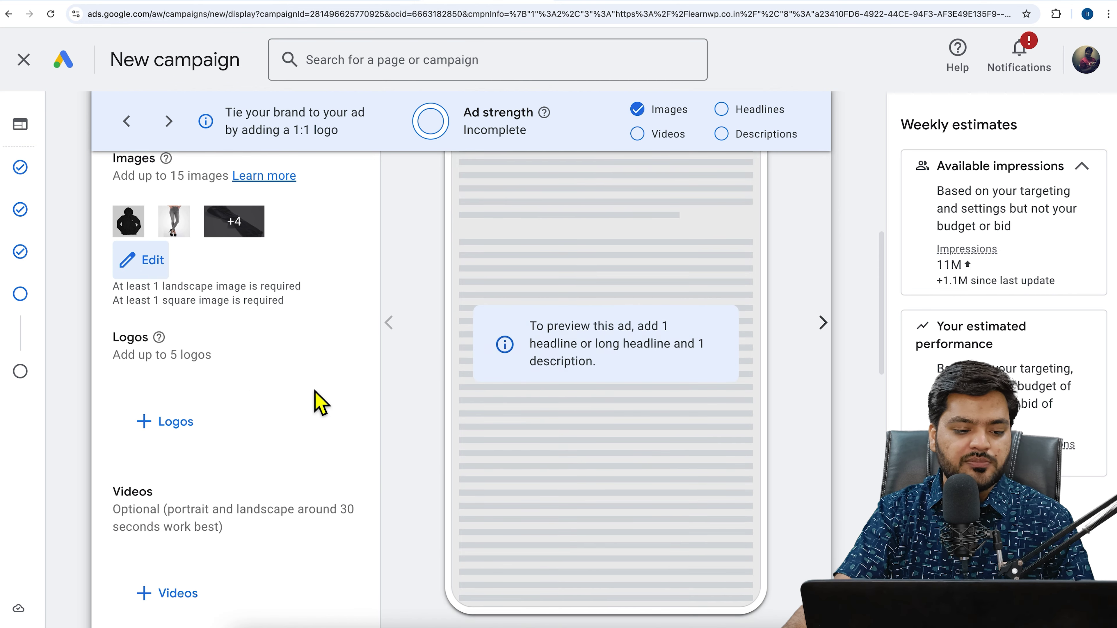
pyautogui.click(178, 423)
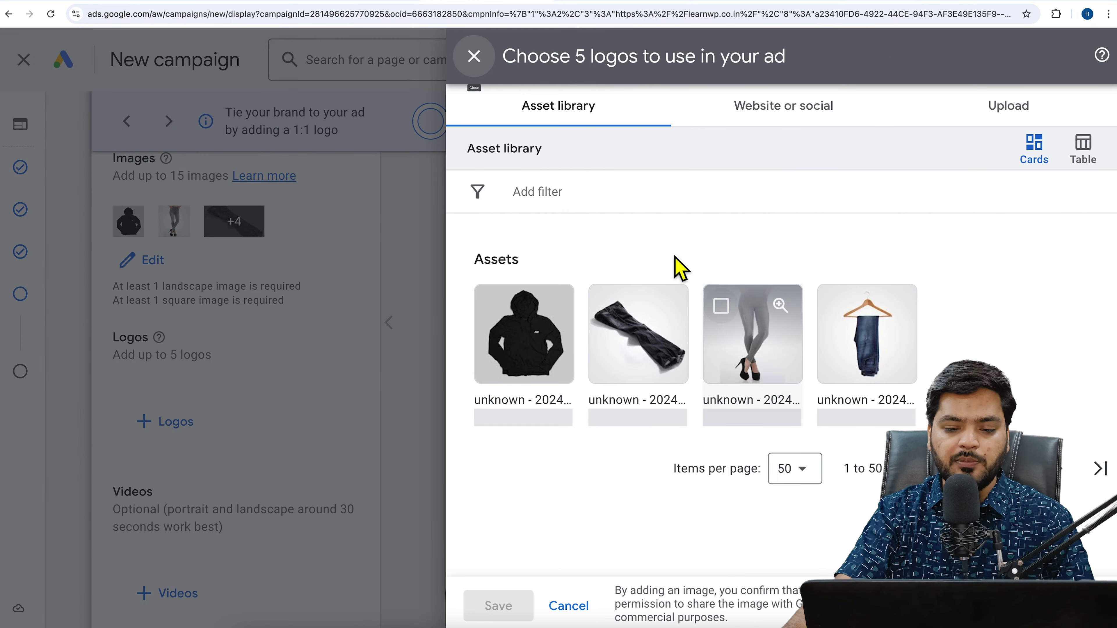
pyautogui.click(810, 128)
pyautogui.click(664, 205)
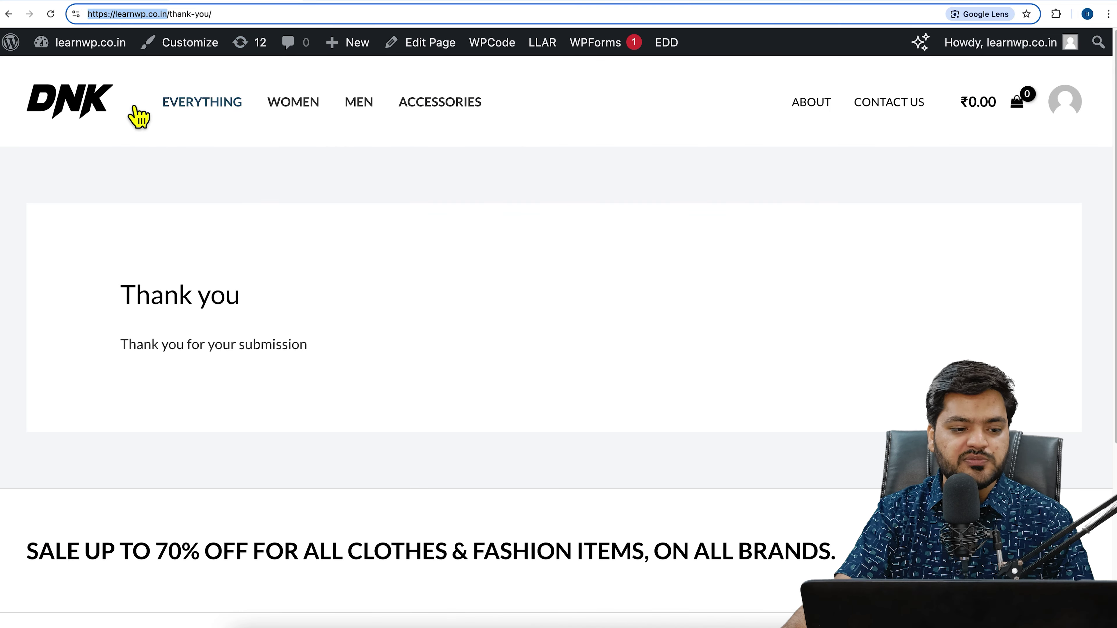
# On the learnwp.co.in site, open the DNK header logo image separately and save it to Downloads as logo@2x-free-img
pyautogui.rightClick(81, 94)
pyautogui.click(128, 202)
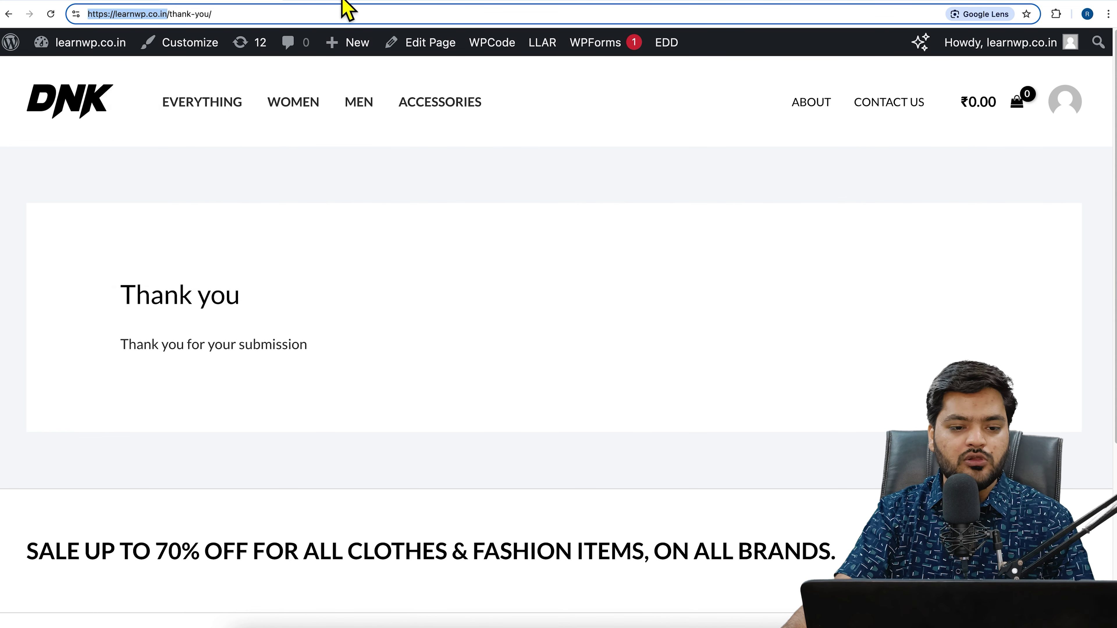
pyautogui.rightClick(523, 316)
pyautogui.click(547, 333)
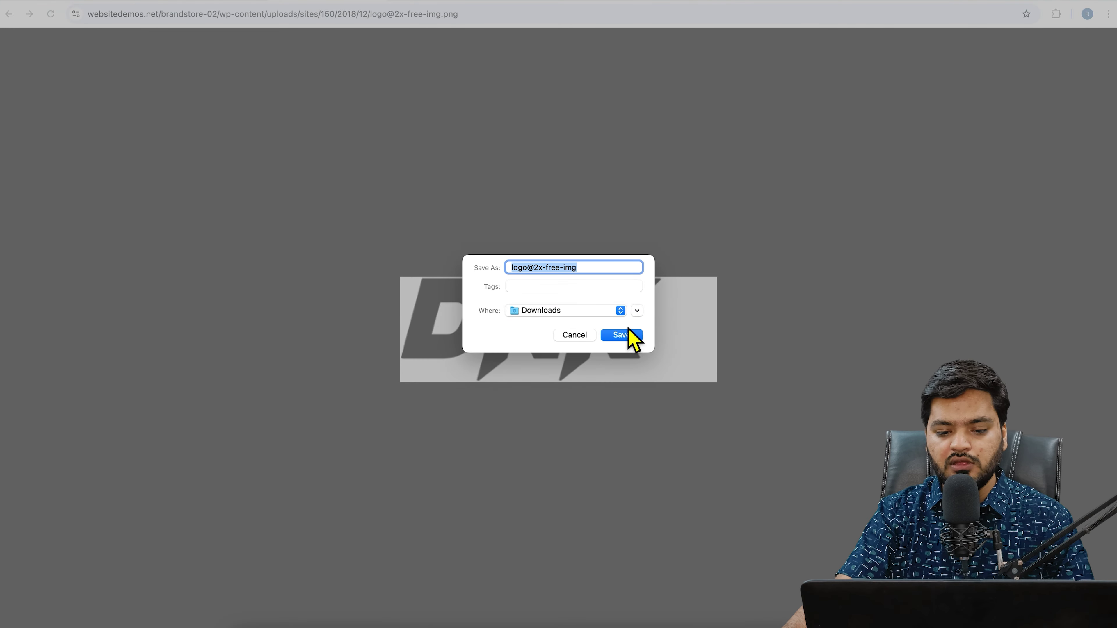
pyautogui.click(621, 335)
pyautogui.click(562, 8)
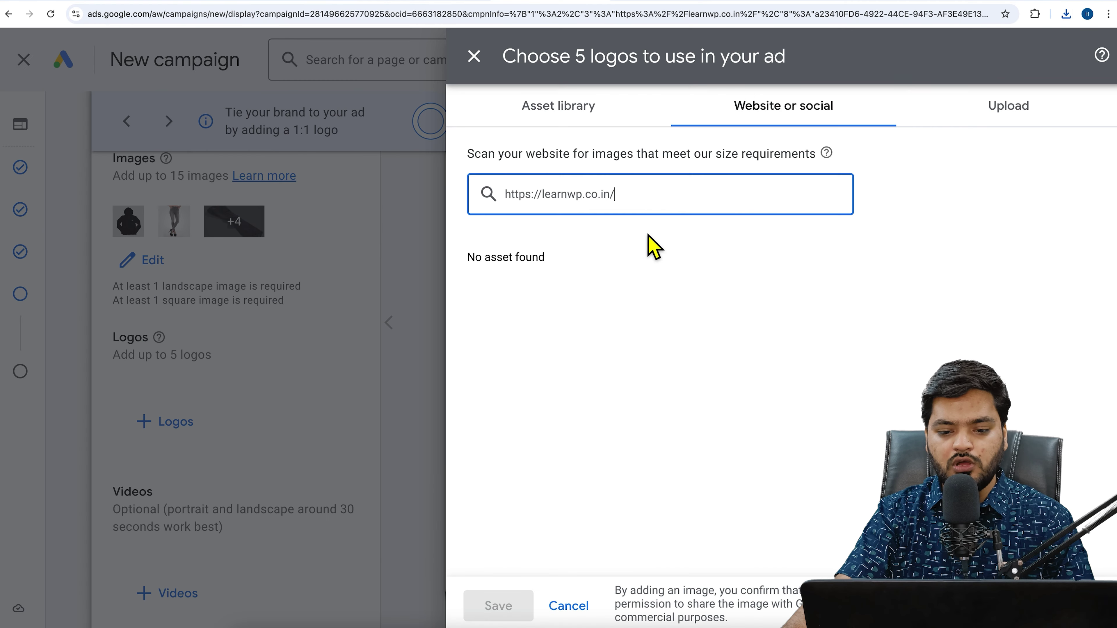
pyautogui.click(994, 108)
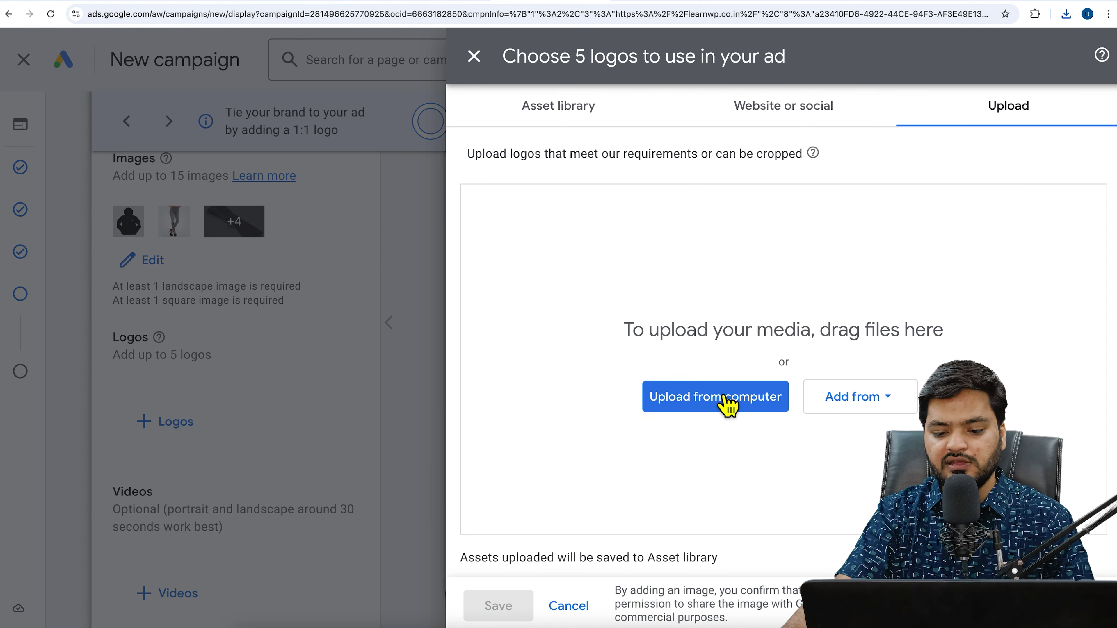
pyautogui.click(725, 409)
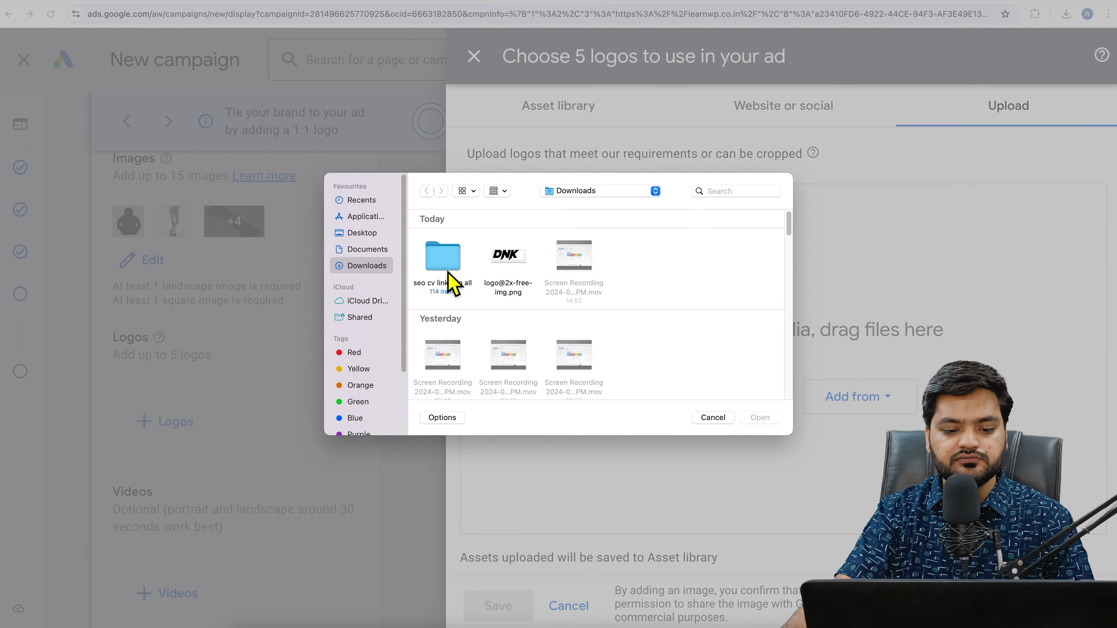
pyautogui.click(523, 284)
pyautogui.click(753, 418)
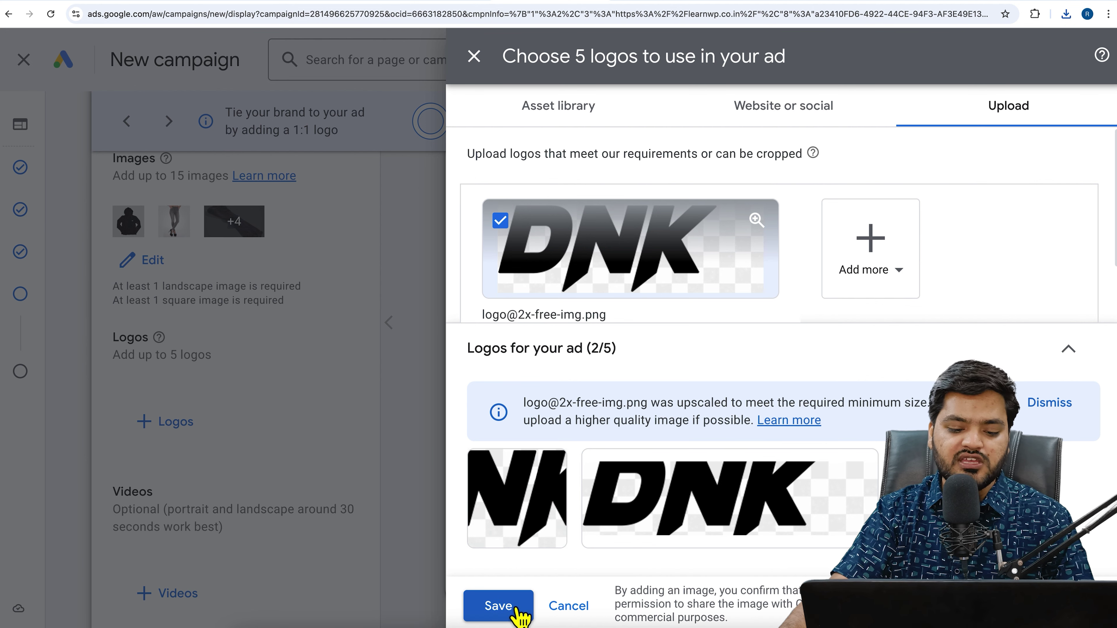
pyautogui.click(500, 607)
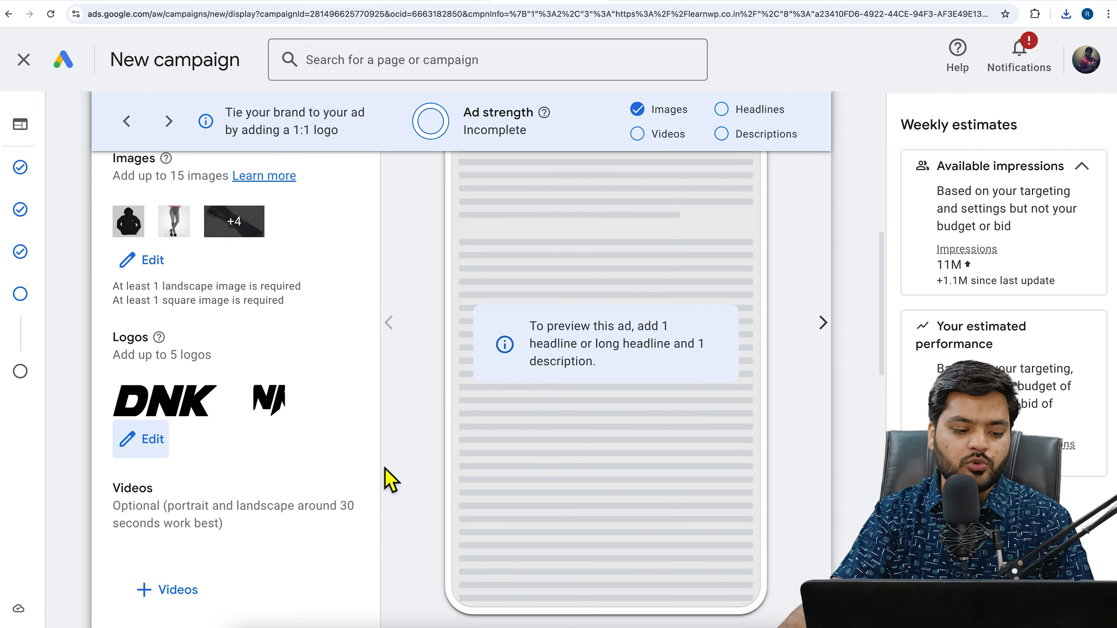
# Look through the ad's video, headline, long headline and description fields without filling them in
pyautogui.scroll(-3, 390, 481)
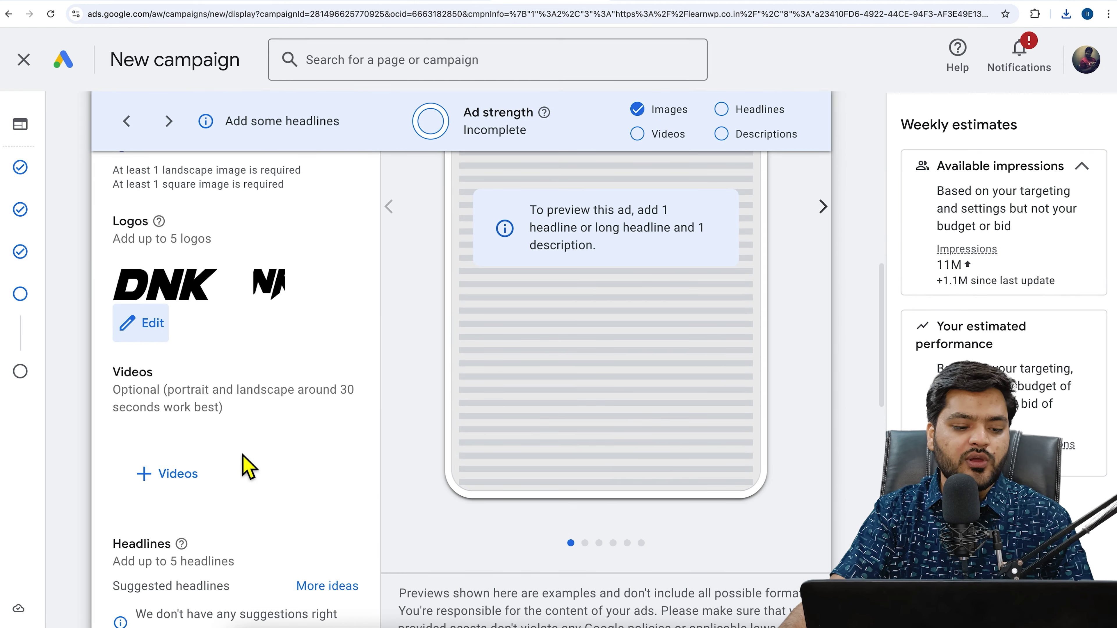
pyautogui.scroll(-5, 255, 462)
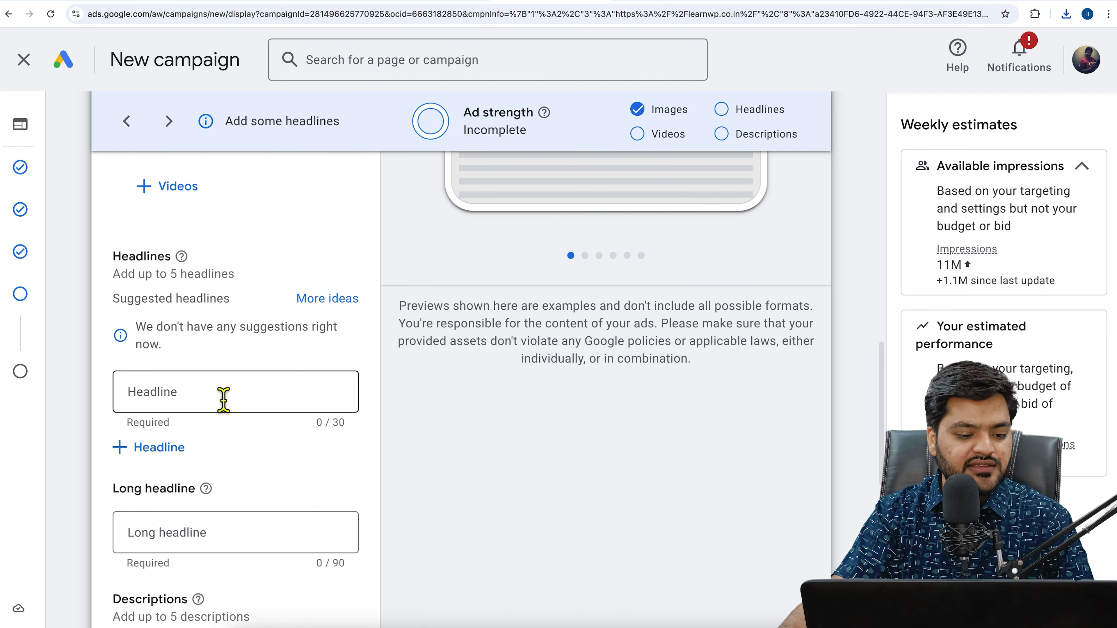
pyautogui.scroll(-5, 228, 401)
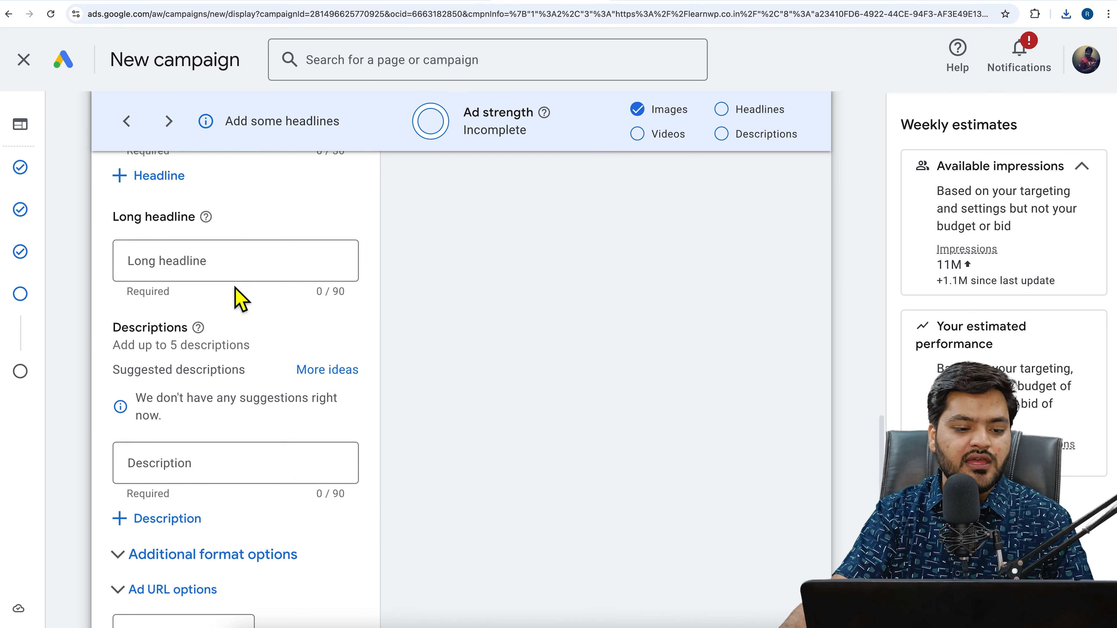
pyautogui.scroll(3, 240, 299)
pyautogui.click(252, 285)
pyautogui.click(256, 418)
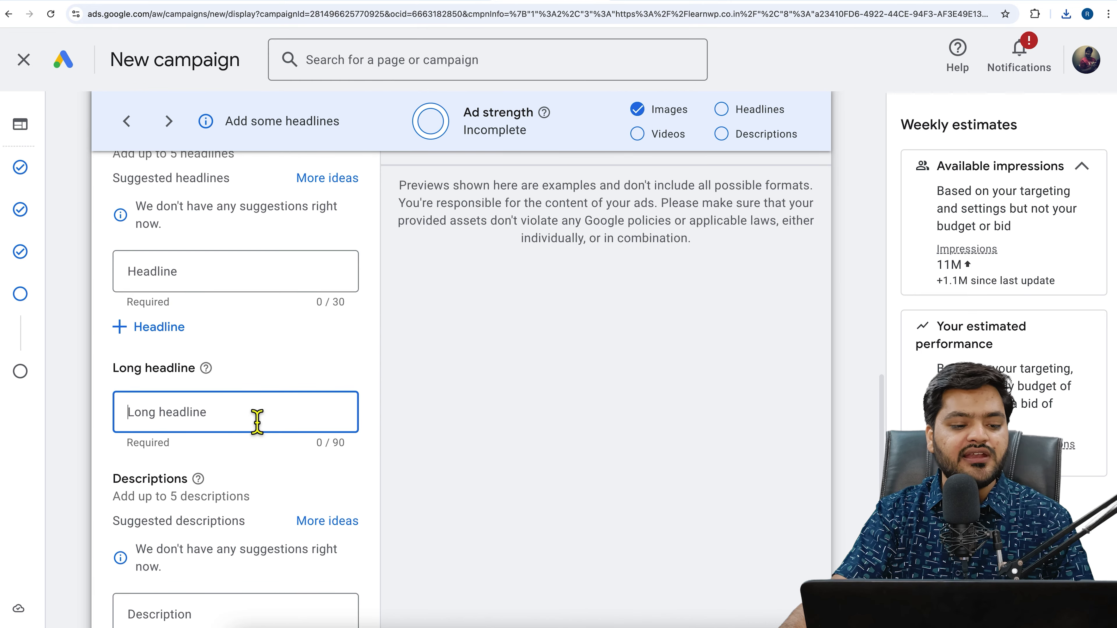
pyautogui.scroll(-2, 269, 394)
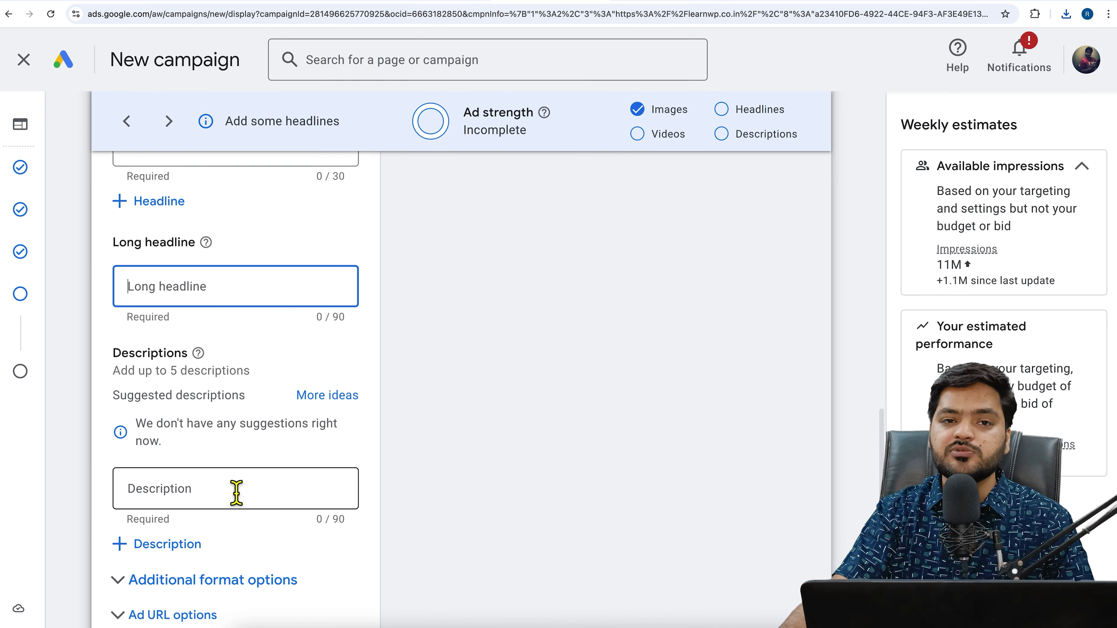
# Create the responsive display ad and continue to the campaign review
pyautogui.scroll(-4, 240, 495)
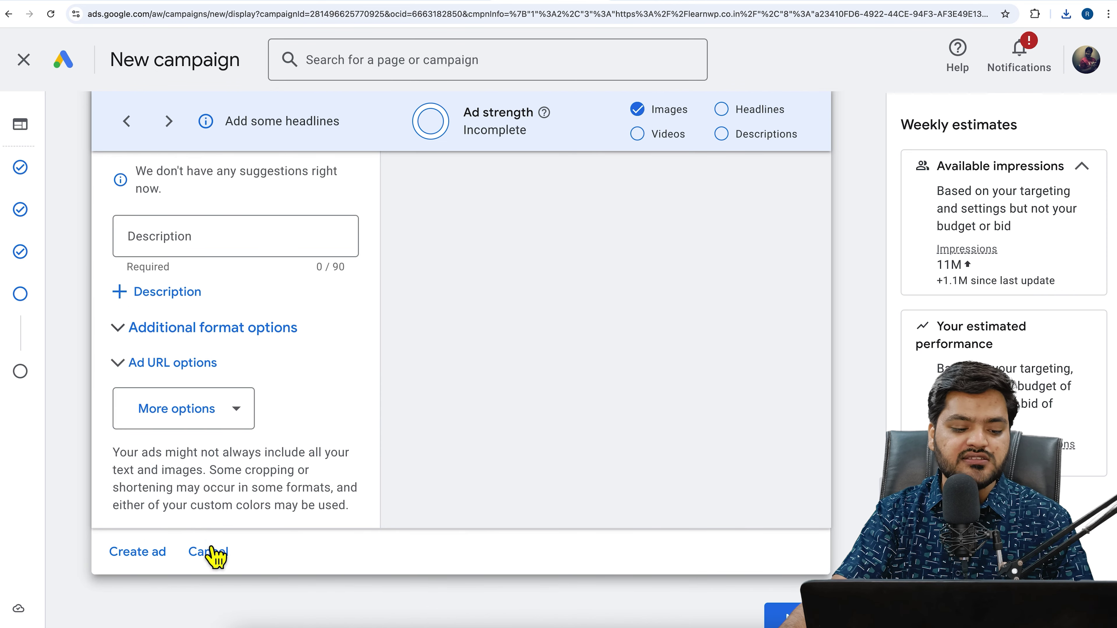
pyautogui.click(170, 563)
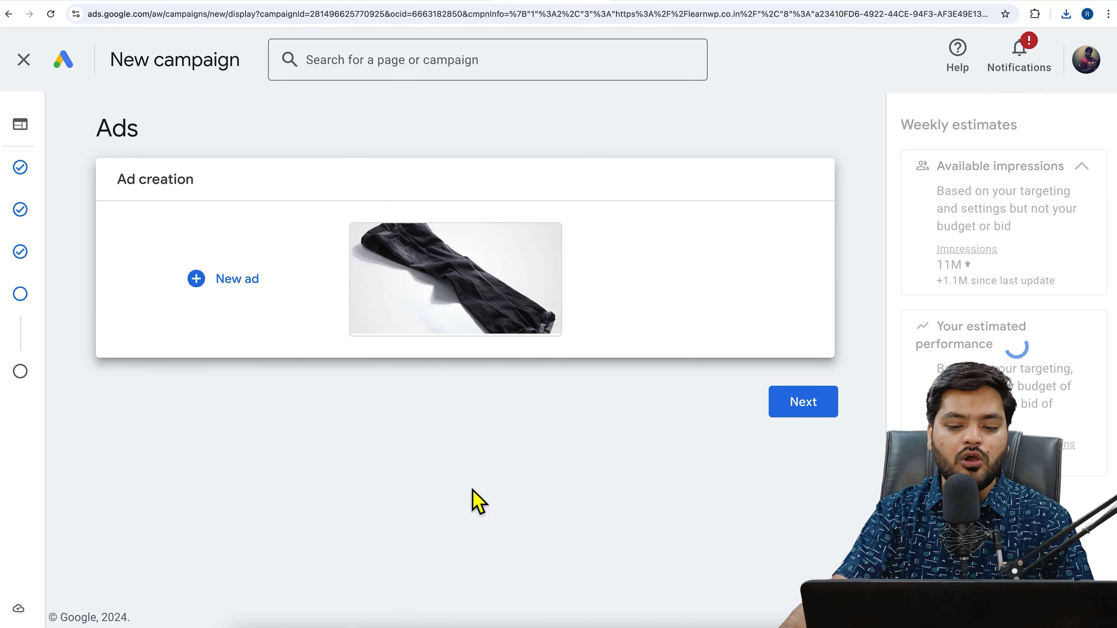
pyautogui.click(819, 408)
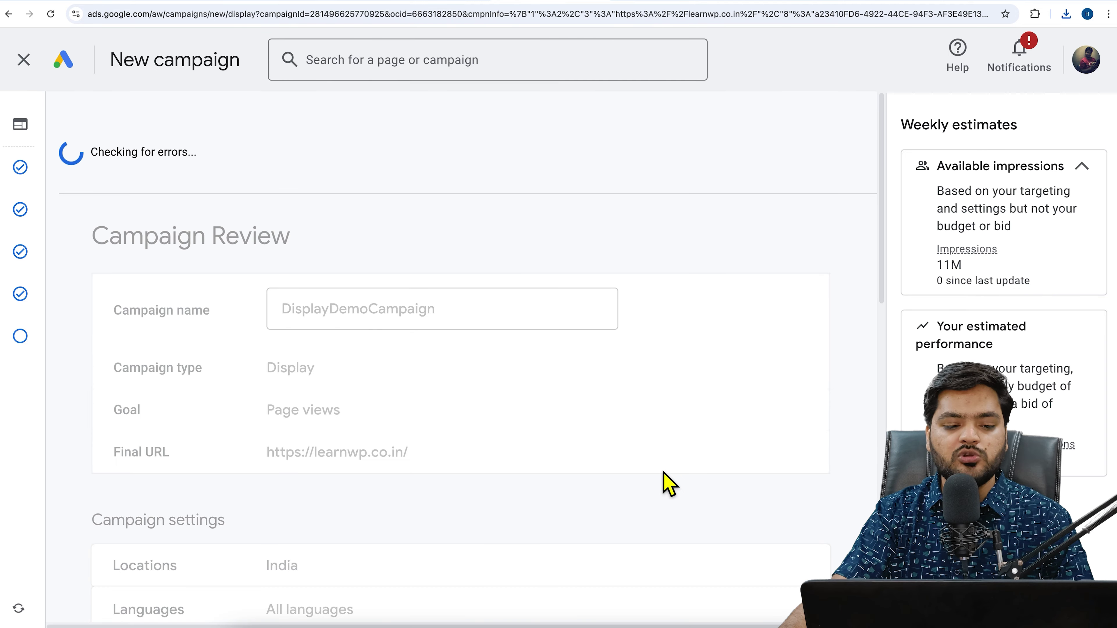